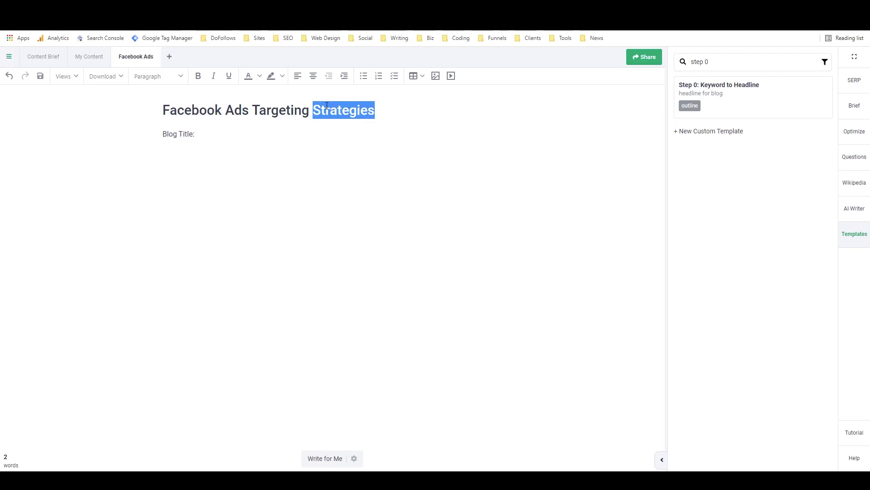
Step: Generate headline suggestions from the main heading with the Keyword to Headline template
triple_click(327, 105)
key("ctrl+c")
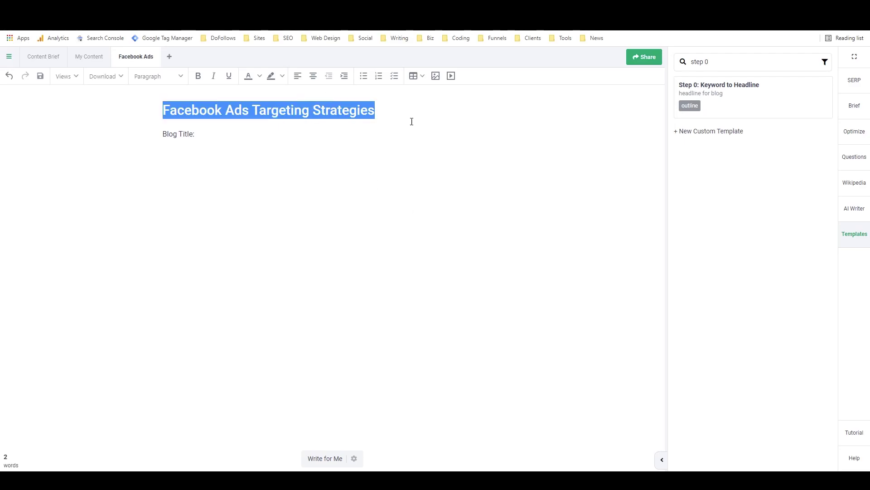
left_click(709, 94)
left_click(708, 174)
key("ctrl+v")
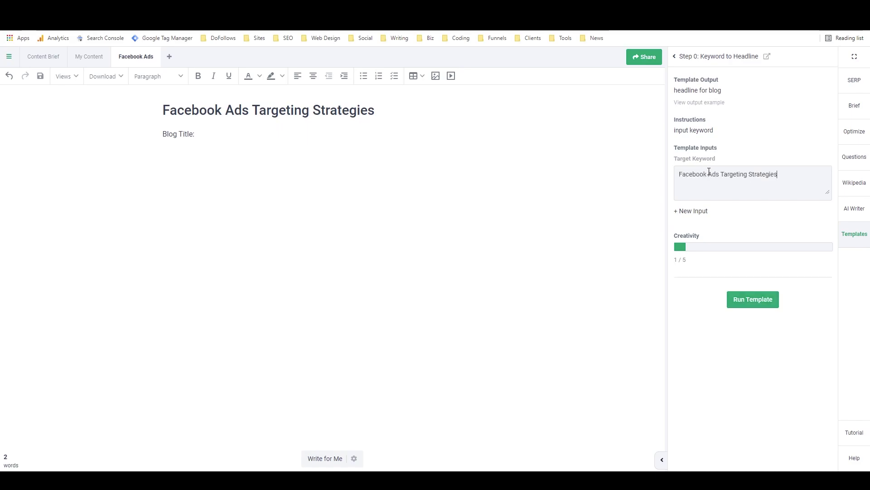
left_click(753, 298)
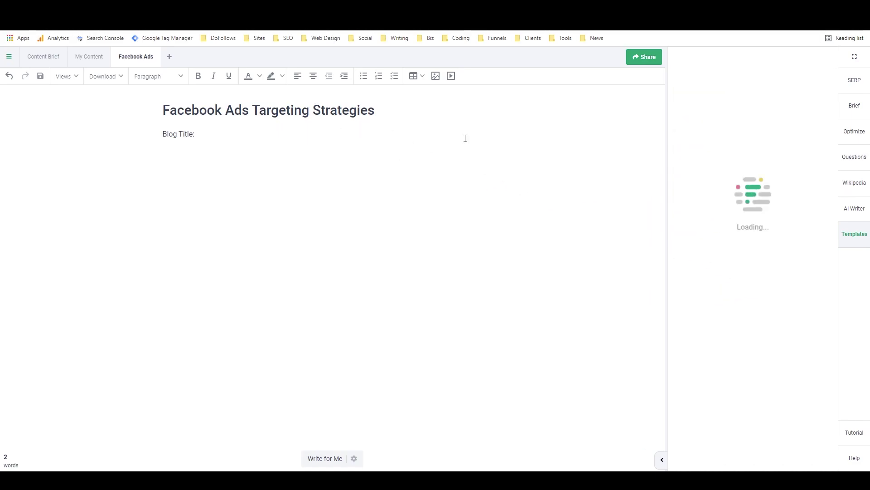
Step: Insert the 2020 headline after Blog Title: and edit it to 'Best Facebook Ads Targeting Strategies for 2022'
left_click(310, 140)
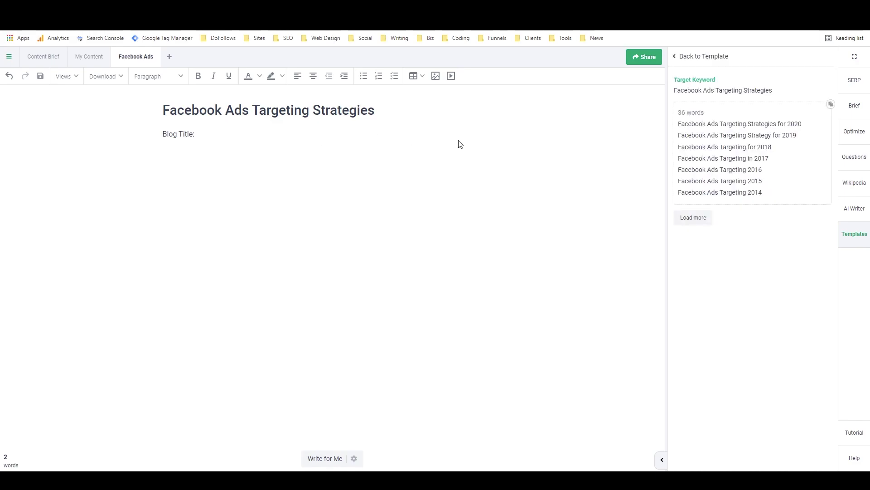
left_click(718, 125)
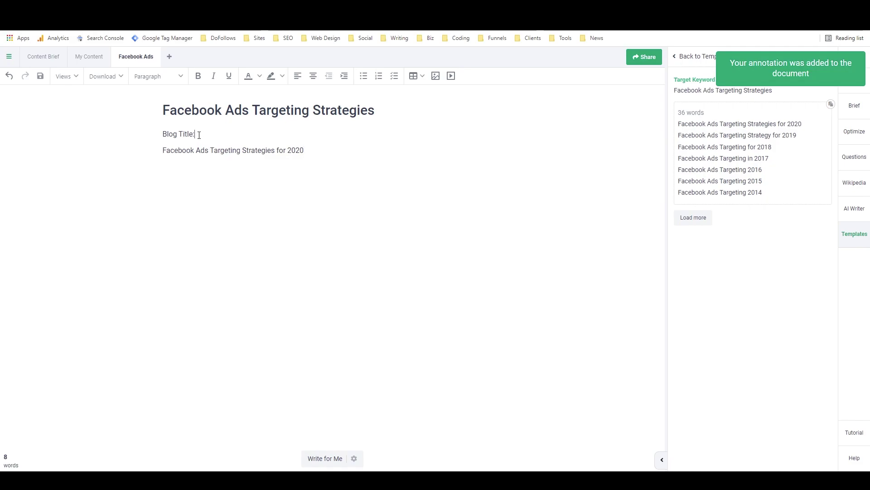
key("Delete")
type("Best Facebook Ads Targeting Strategies for 2022")
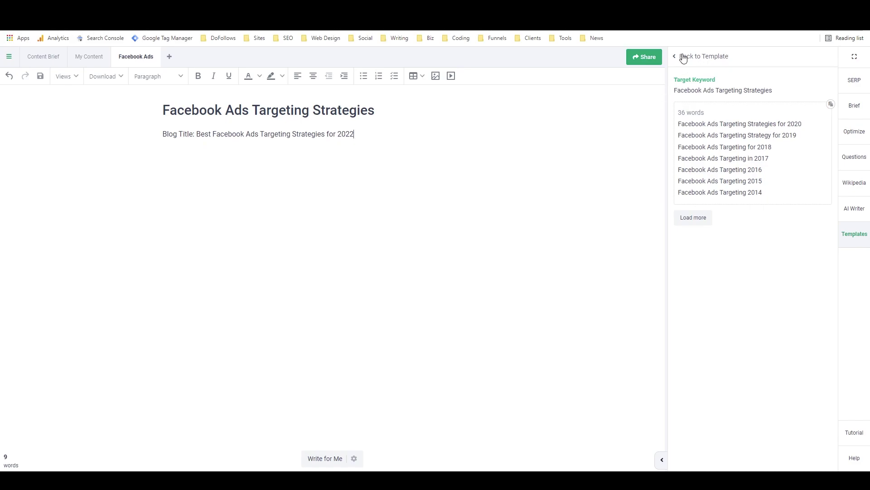
left_click(684, 57)
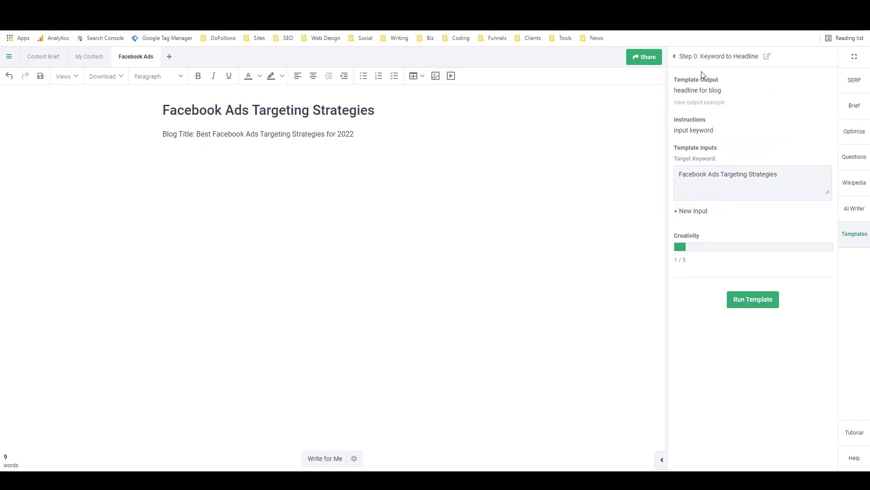
Step: Search the templates for 'step 1' and open Blog Hook and Intro
left_click(701, 59)
left_click(712, 63)
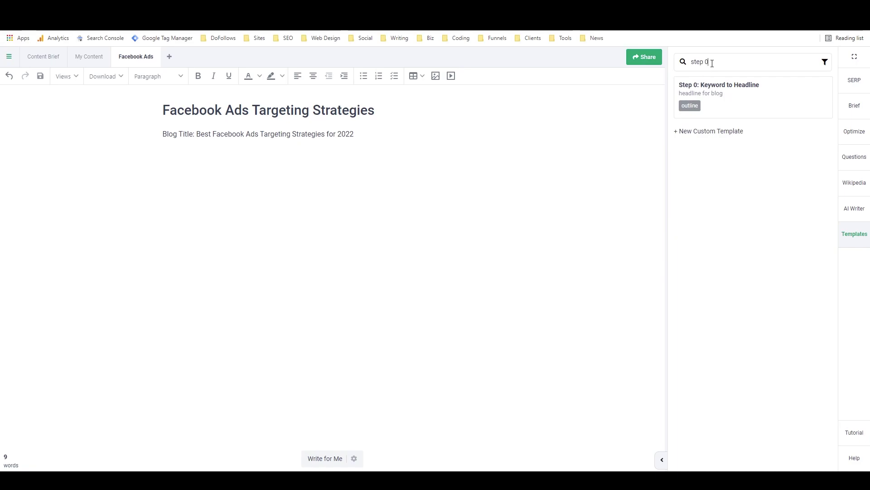
key("BackSpace")
type("1")
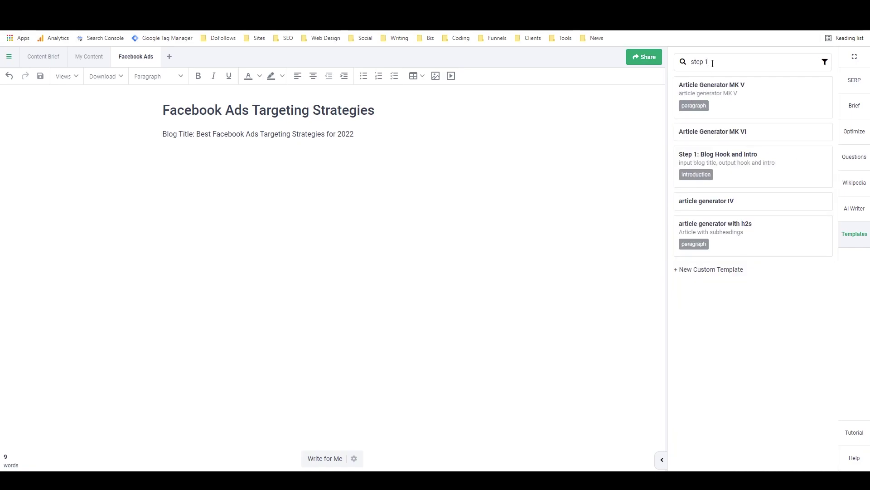
left_click(730, 159)
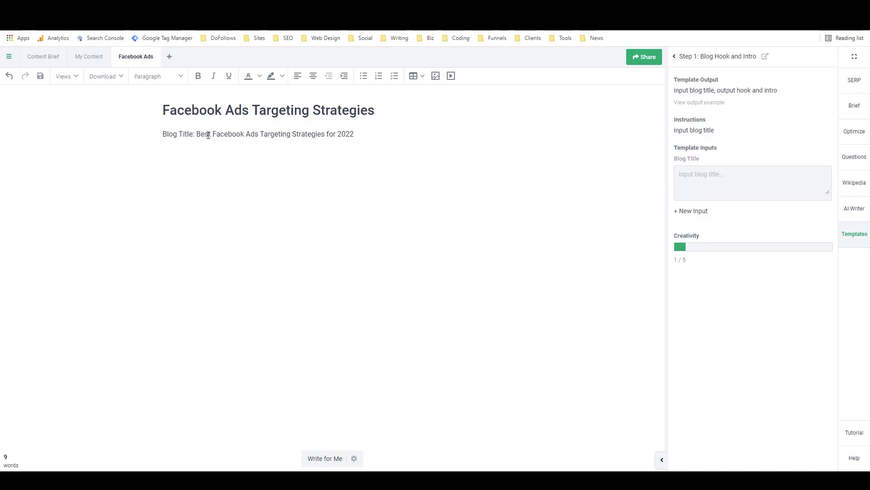
Step: Generate a hook and intro from the blog title and insert it below the Blog Title line
left_click_drag(198, 134, 354, 134)
key("ctrl+c")
left_click(708, 175)
key("ctrl+v")
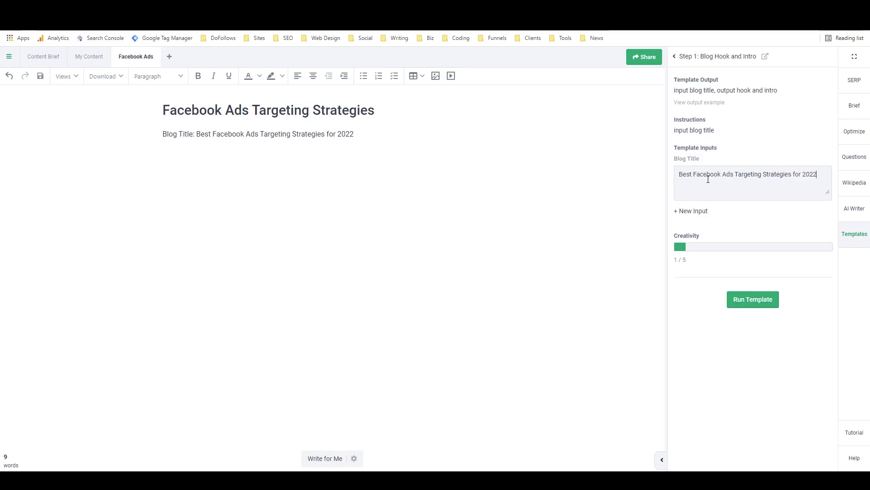
left_click(741, 299)
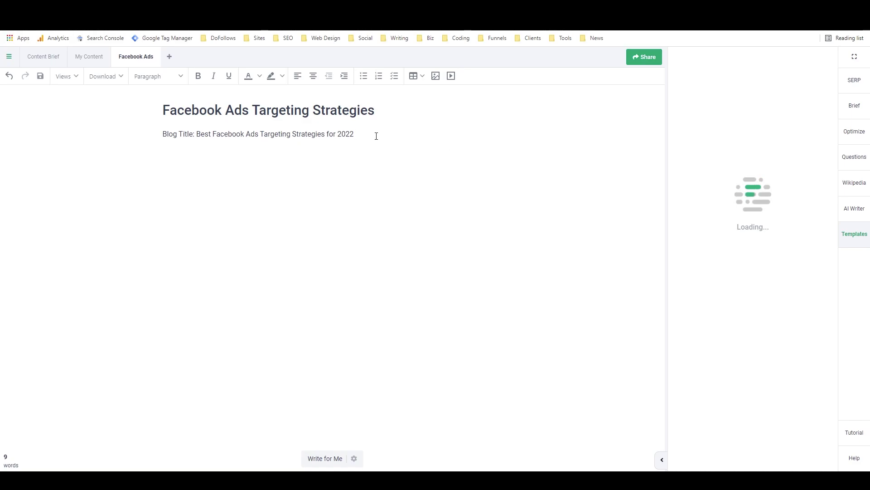
key("Return")
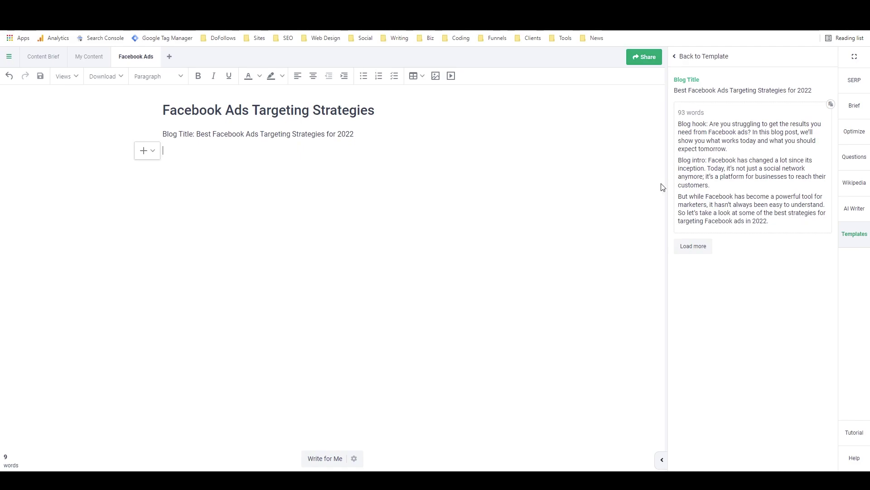
left_click(694, 247)
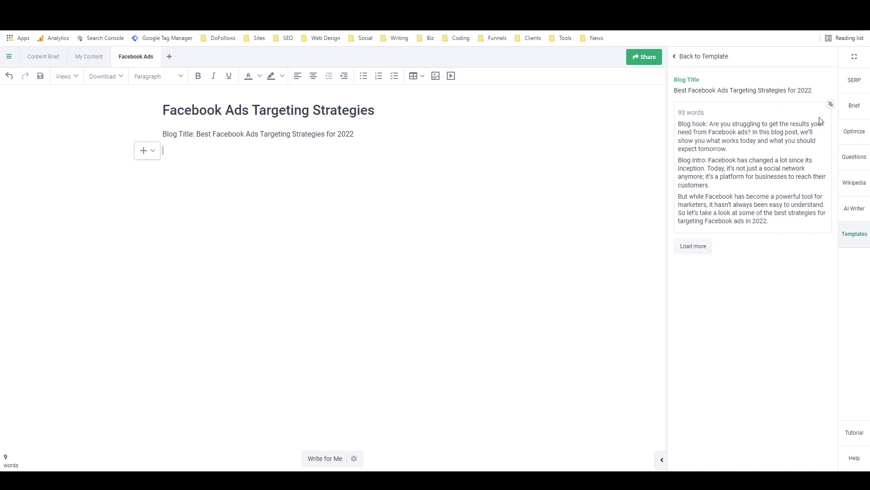
left_click(831, 104)
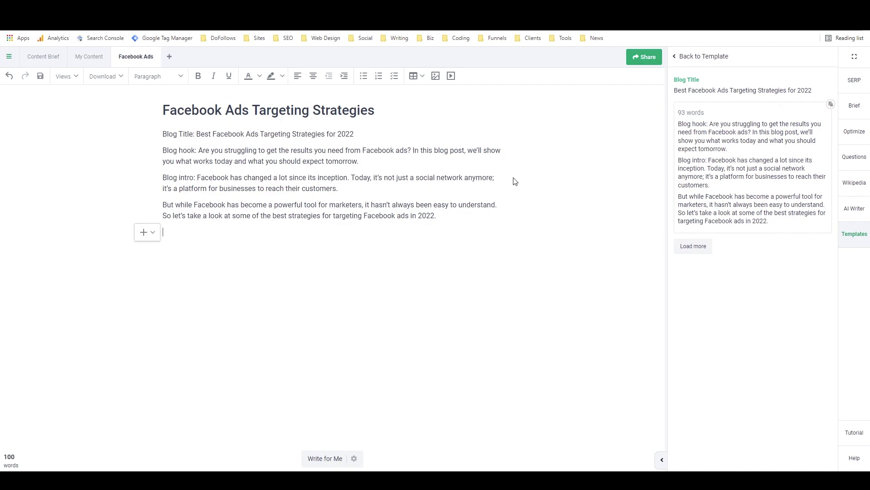
left_click(677, 59)
Step: Search the templates for 'step 2' and open Subheadings From Headline
left_click(676, 57)
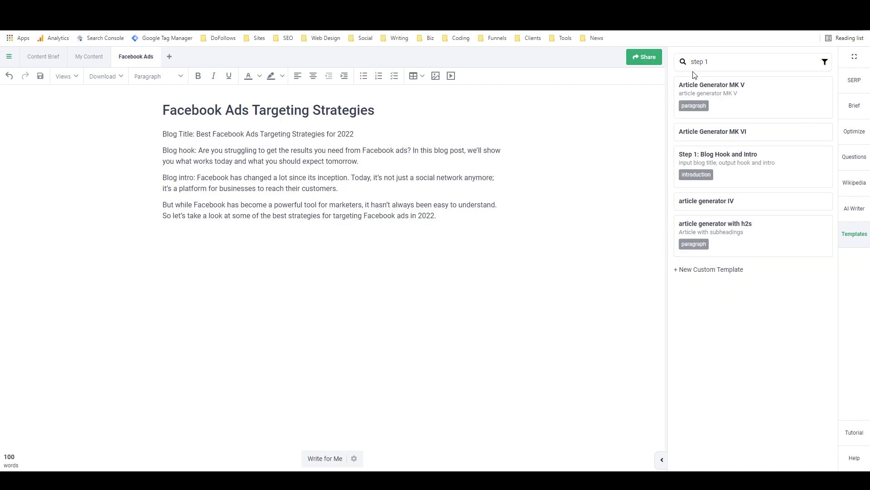
key("BackSpace")
type("2")
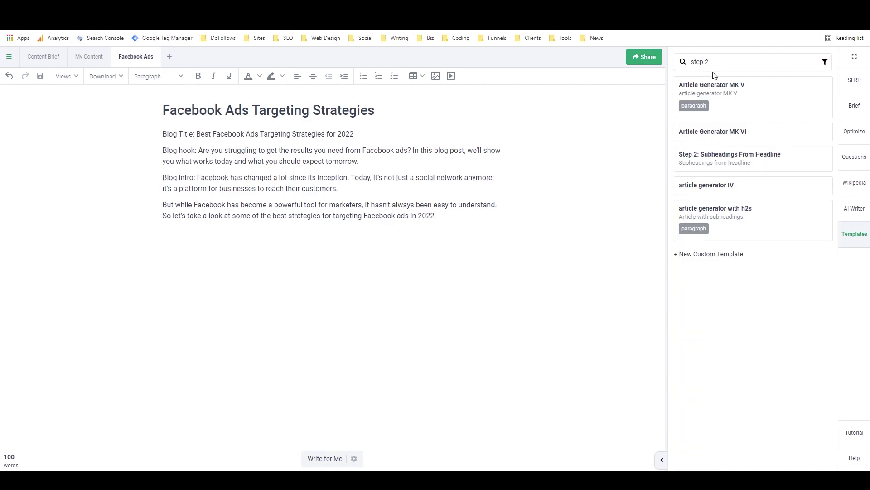
left_click(719, 158)
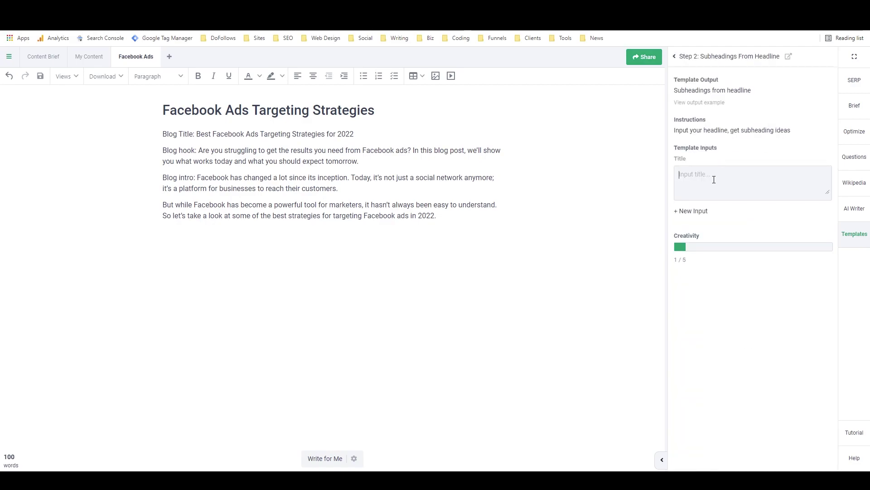
Step: Generate subheading ideas from the pasted blog title and load more suggestions
left_click(714, 180)
key("ctrl+v")
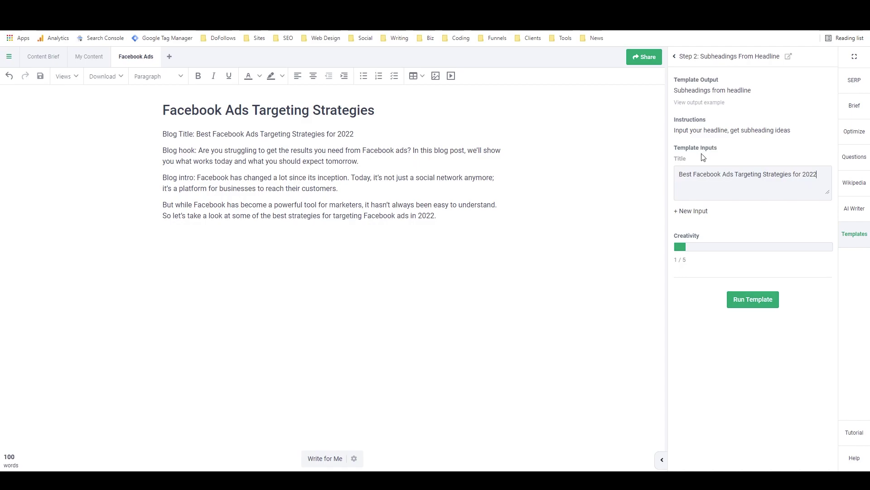
left_click(748, 301)
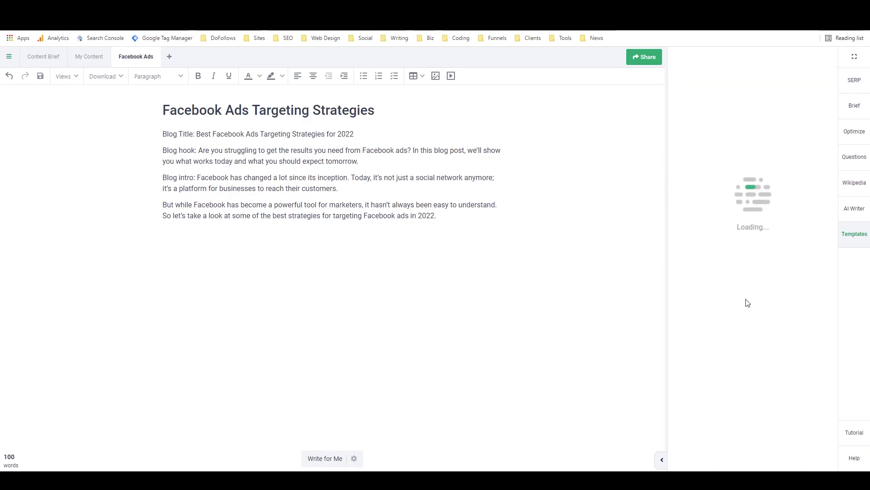
left_click(444, 222)
key("Return")
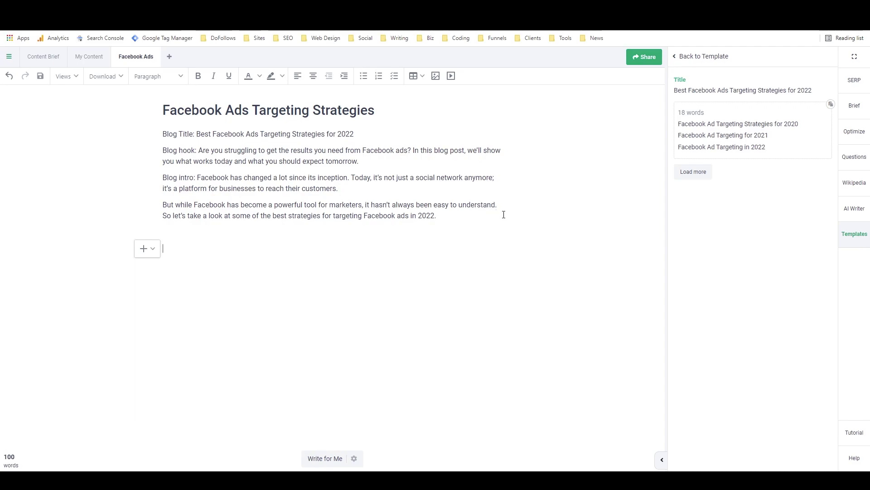
left_click(679, 175)
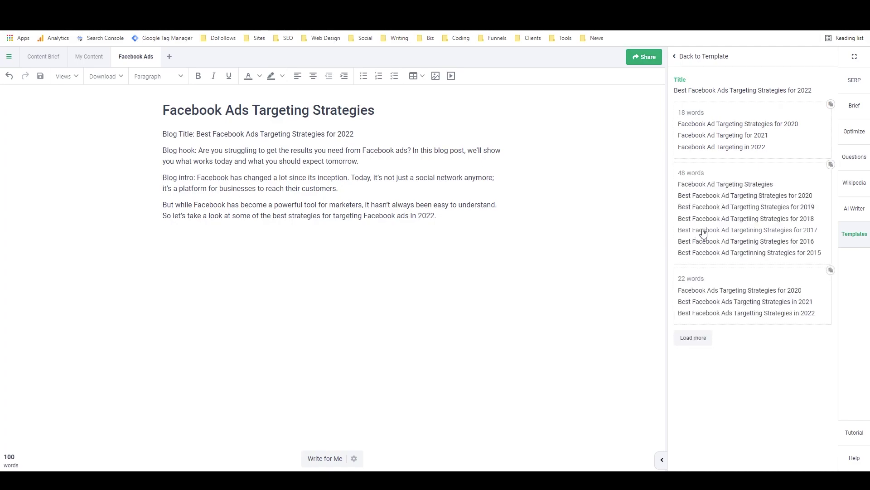
left_click(695, 337)
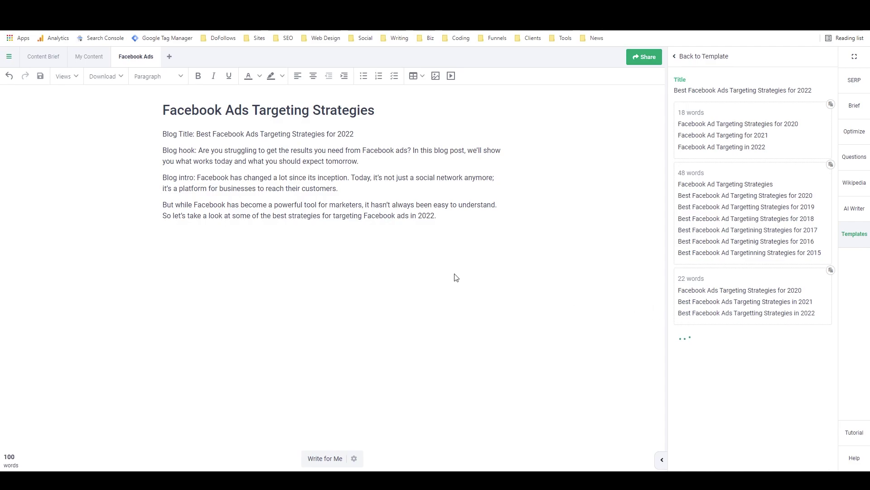
Step: Replace the main heading with 'Best Facebook Ads Targeting Strategies for 2022'
left_click_drag(197, 134, 163, 110)
key("ctrl+c")
key("ctrl+v")
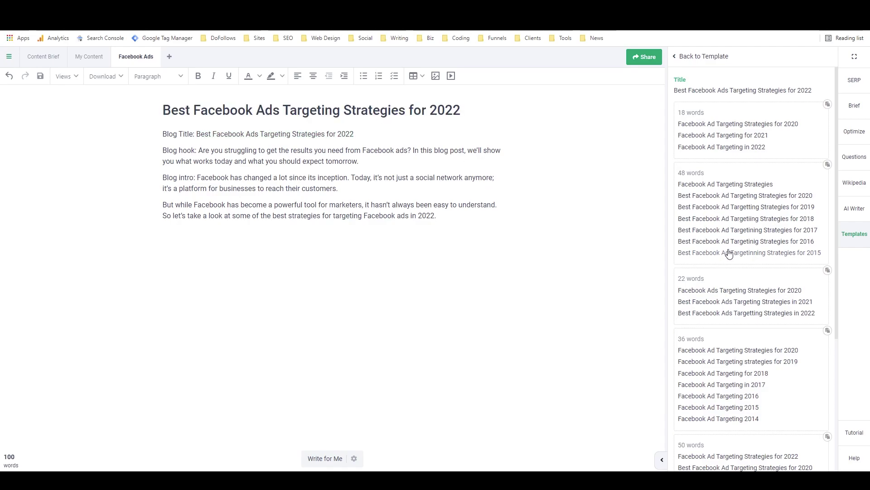
scroll(731, 248, "down", 2)
Step: Regenerate subheadings with 'for 2022' removed from the title input
left_click(682, 57)
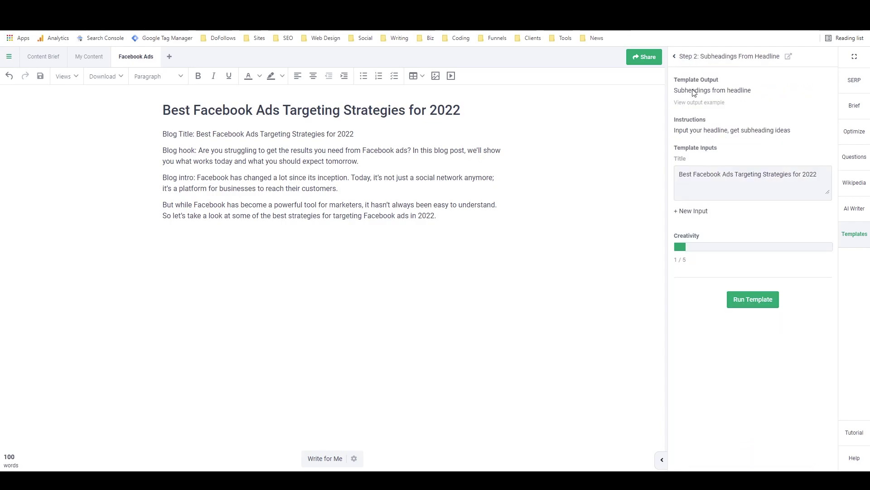
left_click_drag(794, 176, 819, 173)
key("BackSpace")
left_click(754, 300)
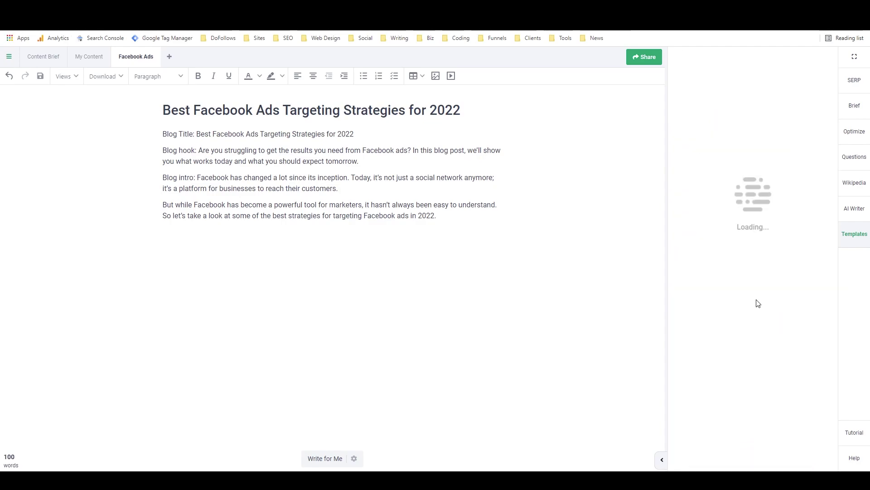
left_click(294, 232)
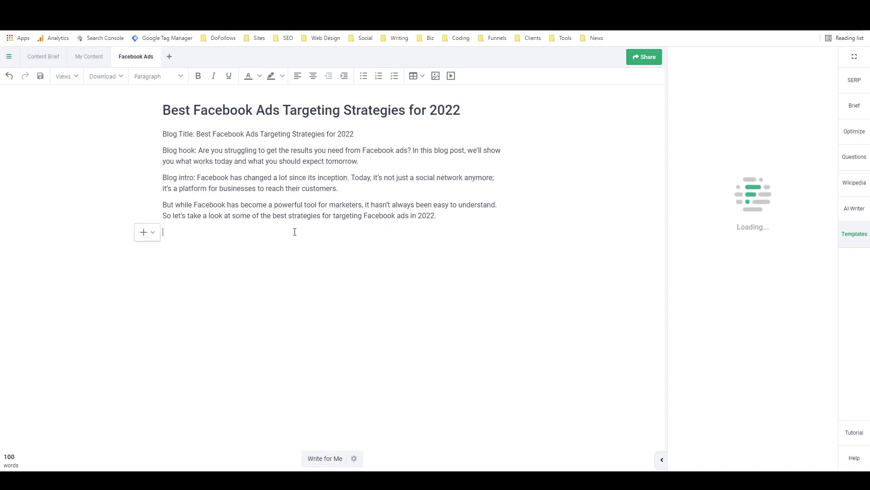
key("Return")
key("Return")
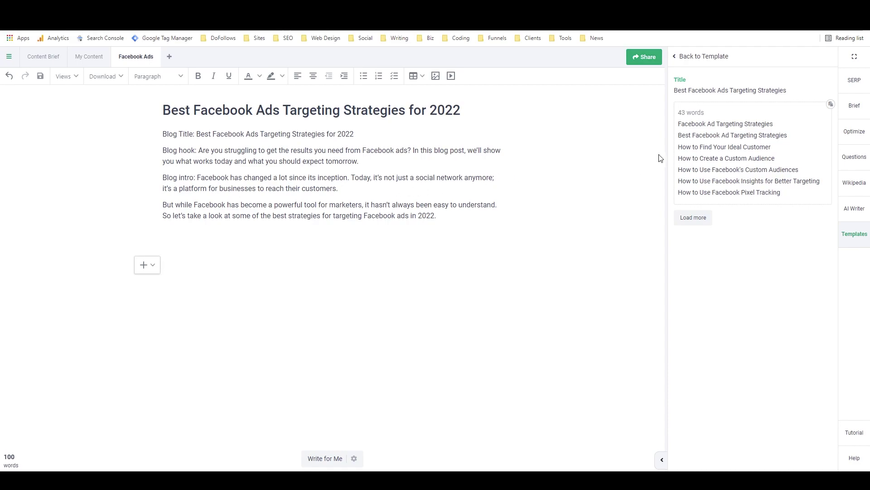
Step: Insert six suggested titles, from 'Best Facebook Ad Targeting Strategies' to 'How to Use Facebook Pixel Tracking'
left_click(719, 136)
left_click(720, 148)
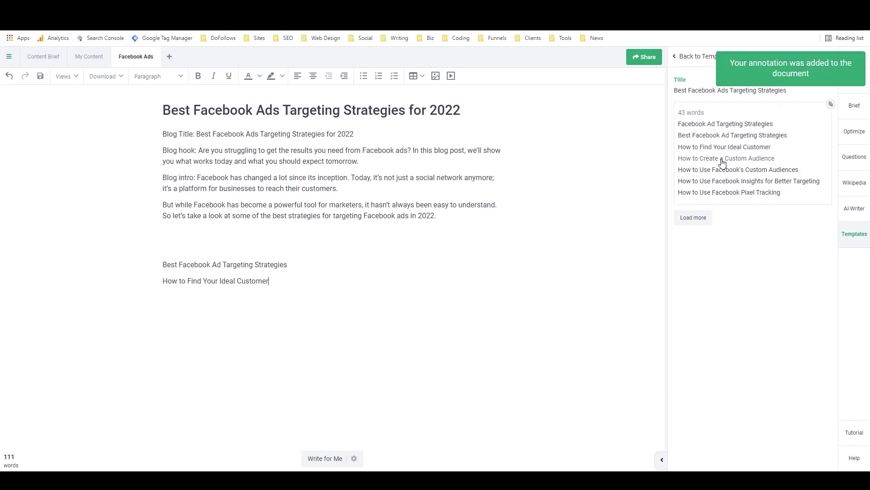
left_click(722, 160)
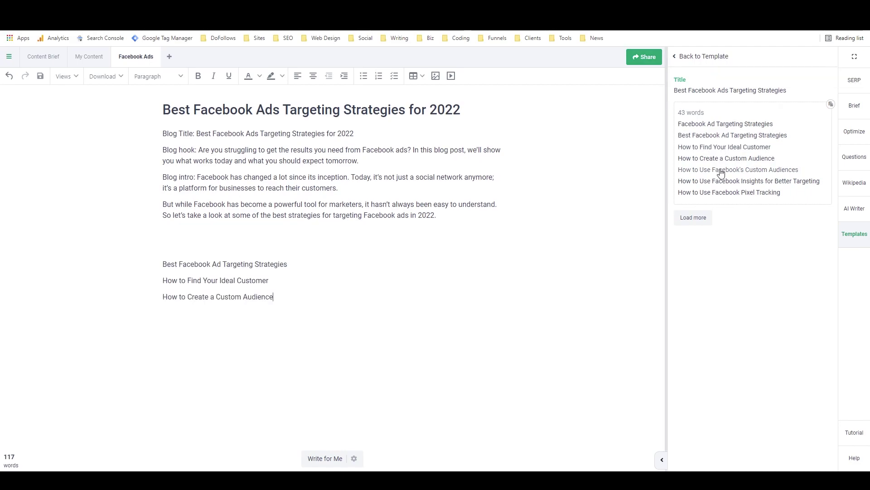
left_click(721, 172)
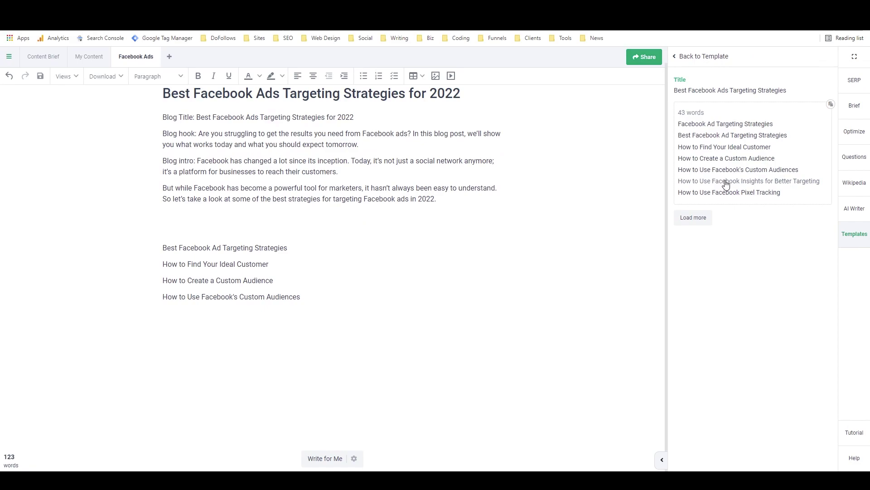
left_click(723, 183)
left_click(723, 193)
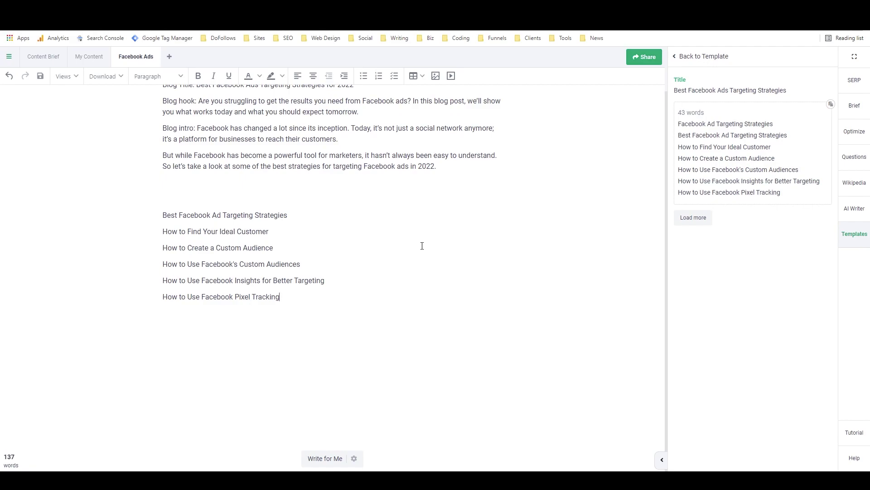
Step: Add a 'Conclusion' line after the last section title
key("Return")
type("Conclusion:")
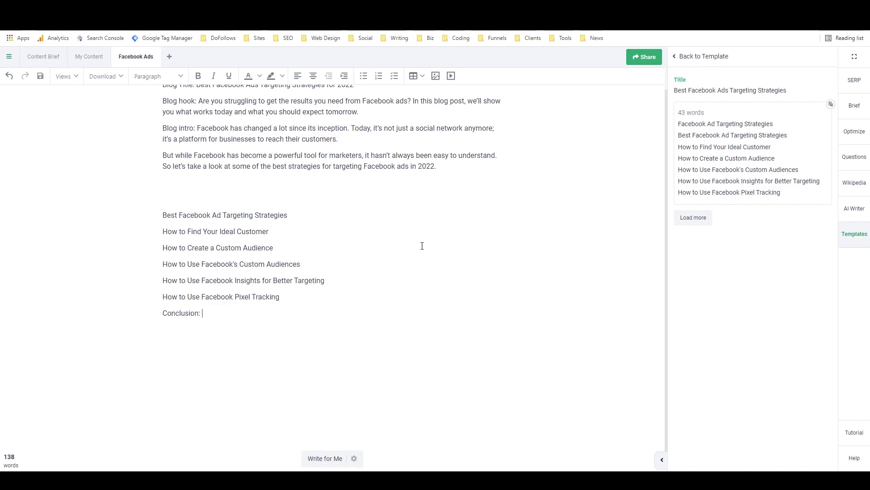
type(" Building Your O")
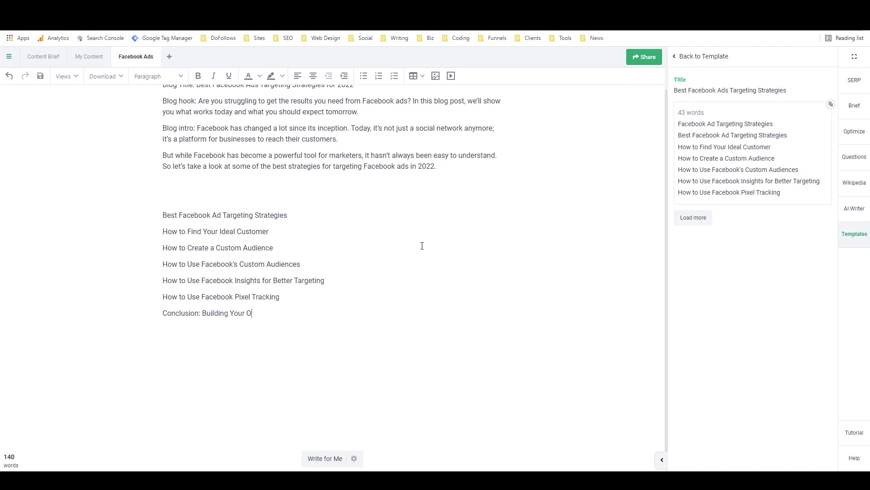
key("BackSpace")
key("BackSpace")
key("BackSpace")
key("BackSpace")
key("BackSpace")
key("BackSpace")
key("BackSpace")
key("BackSpace")
key("BackSpace")
key("BackSpace")
Step: Add an 'H2: Best Facebook Ad Targeting Strategies' line below the intro
scroll(335, 242, "up", 1)
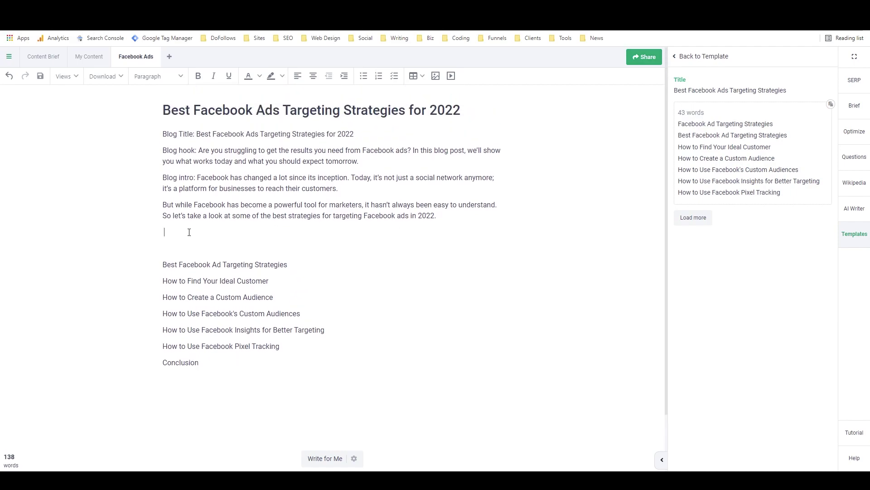
type("H2:")
left_click_drag(164, 265, 287, 264)
left_click(231, 227)
key("ctrl+v")
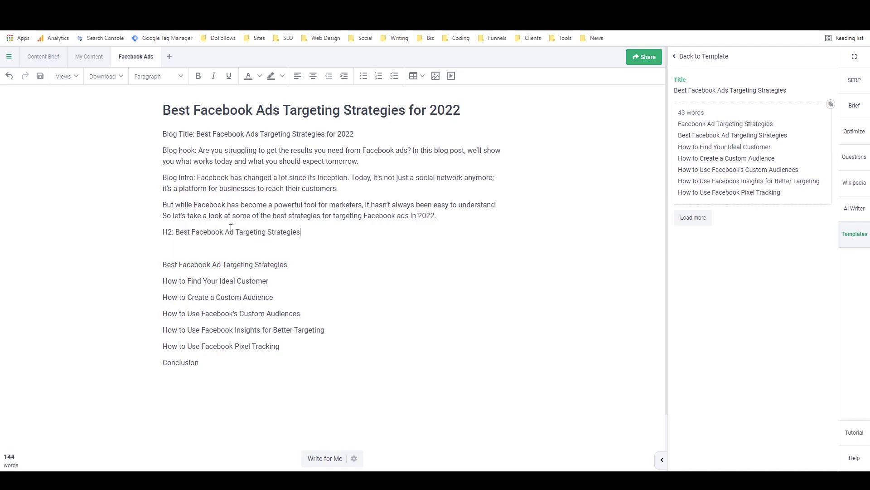
Step: Search the templates for 'step 3' and open All Blog Sections
left_click(676, 56)
left_click(675, 57)
key("BackSpace")
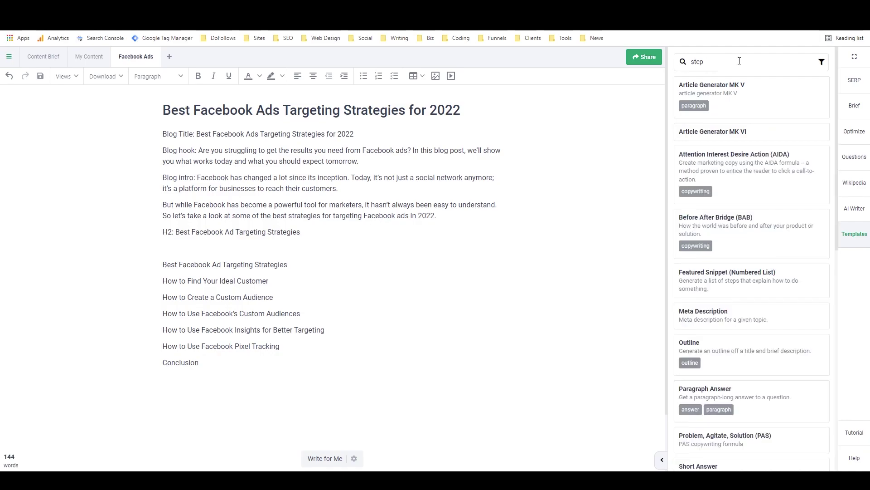
type("3")
left_click(726, 207)
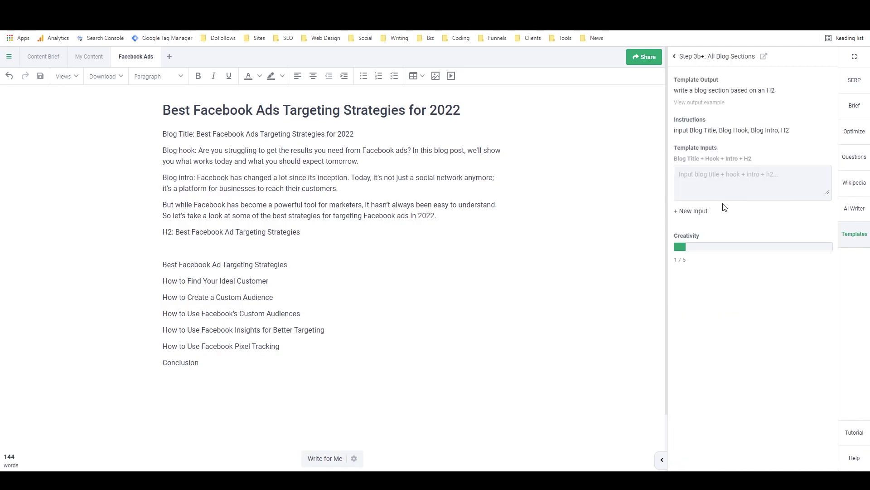
Step: Run All Blog Sections on the passage from the blog title to the H2 line
left_click_drag(310, 228, 146, 137)
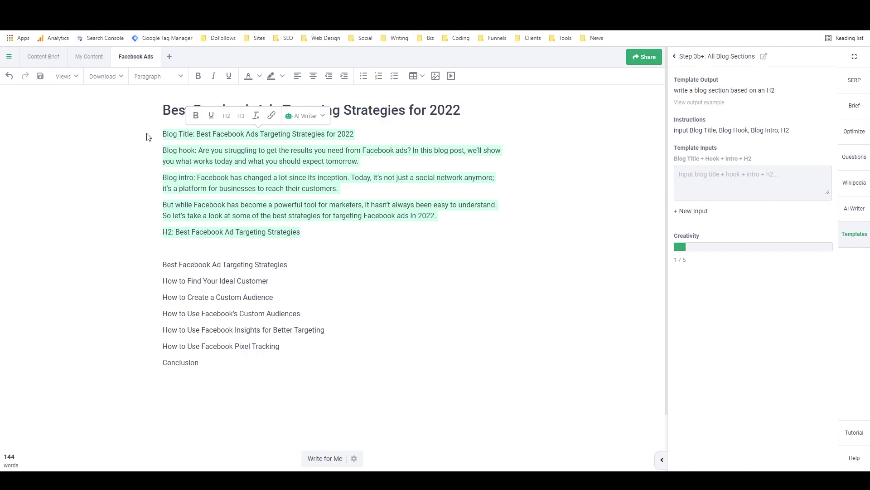
key("ctrl+c")
left_click(725, 182)
key("ctrl+v")
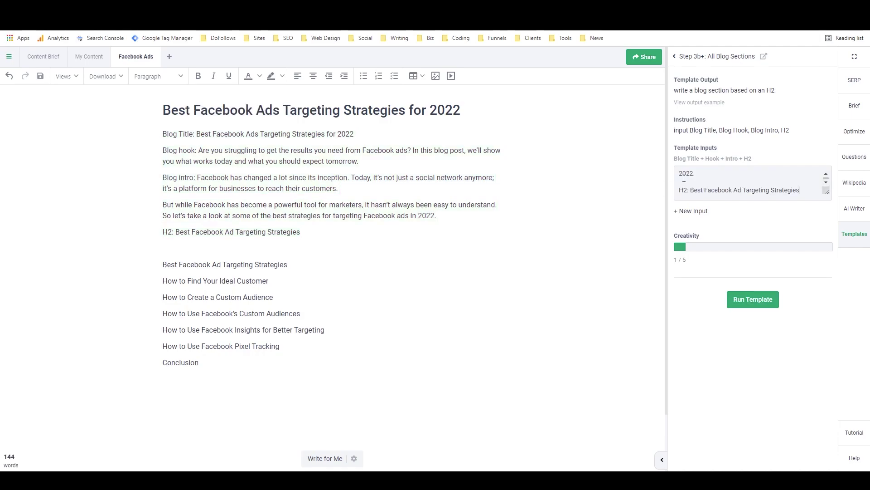
left_click(746, 298)
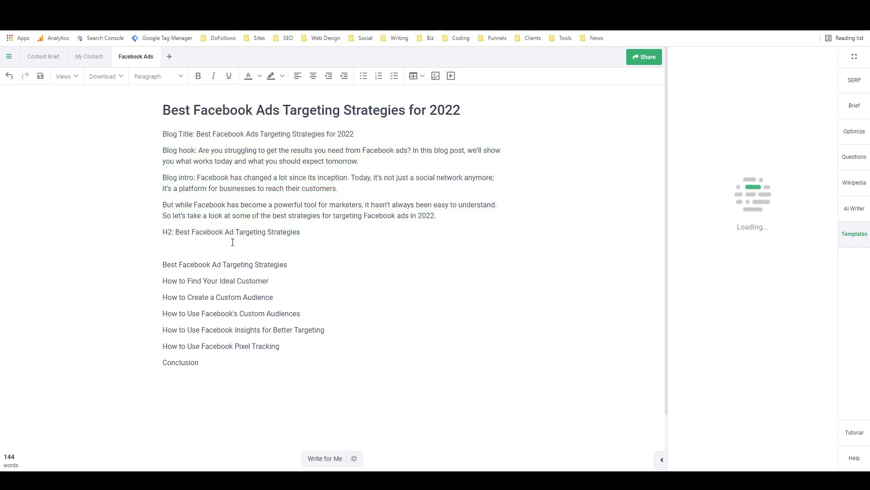
Step: Make 'Best Facebook Ad Targeting Strategies' a Heading 2 with an empty line beneath
left_click(286, 264)
left_click(154, 76)
left_click(150, 135)
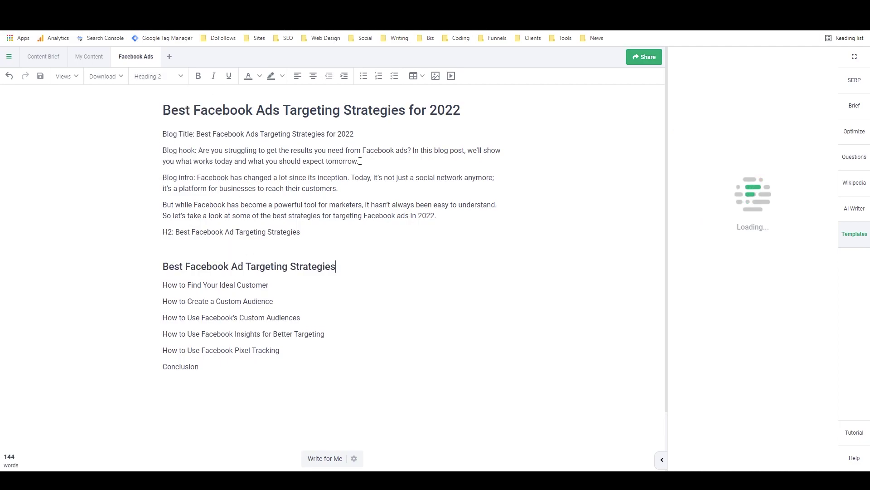
key("Return")
key("Up")
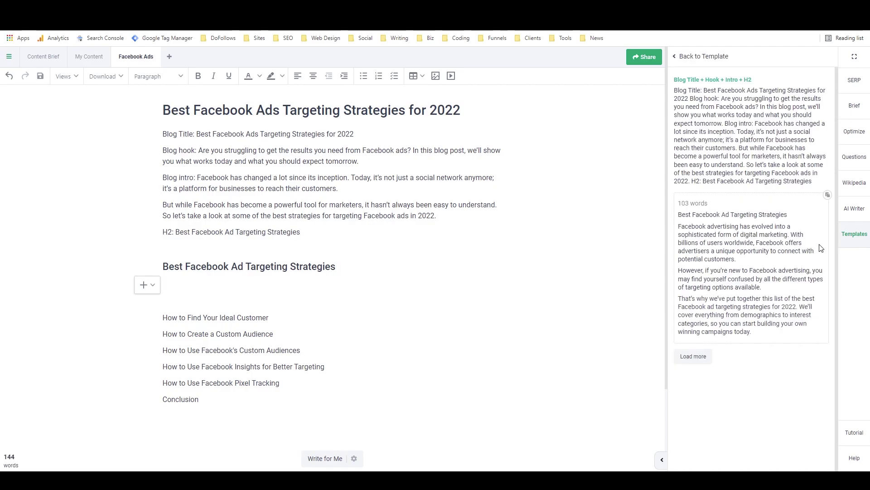
Step: Insert the generated section under that heading and delete its duplicate title line
left_click(828, 195)
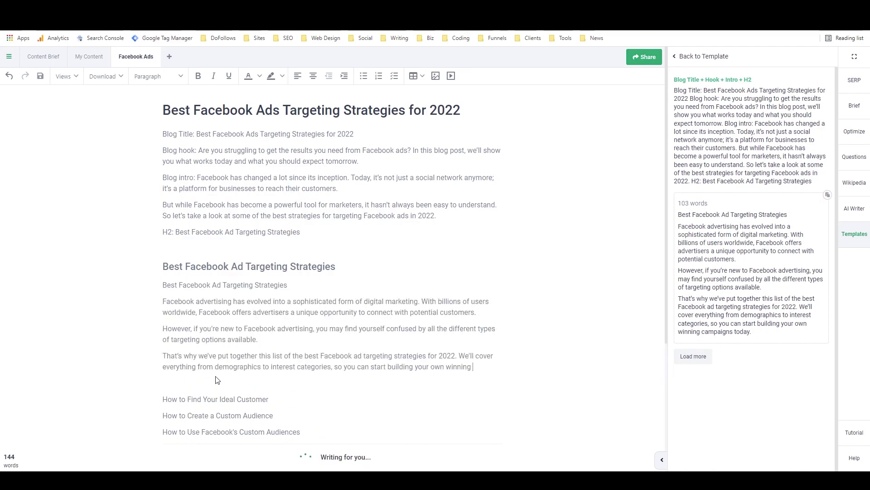
left_click_drag(287, 284, 164, 290)
key("BackSpace")
key("BackSpace")
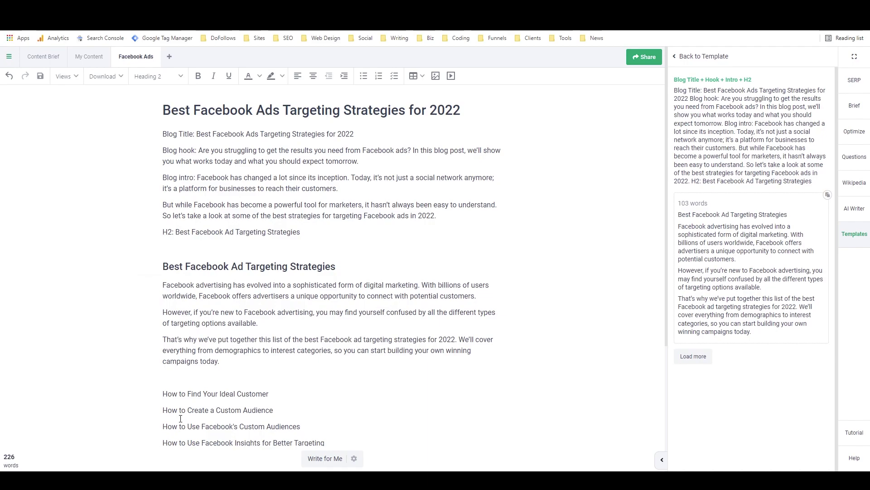
triple_click(182, 394)
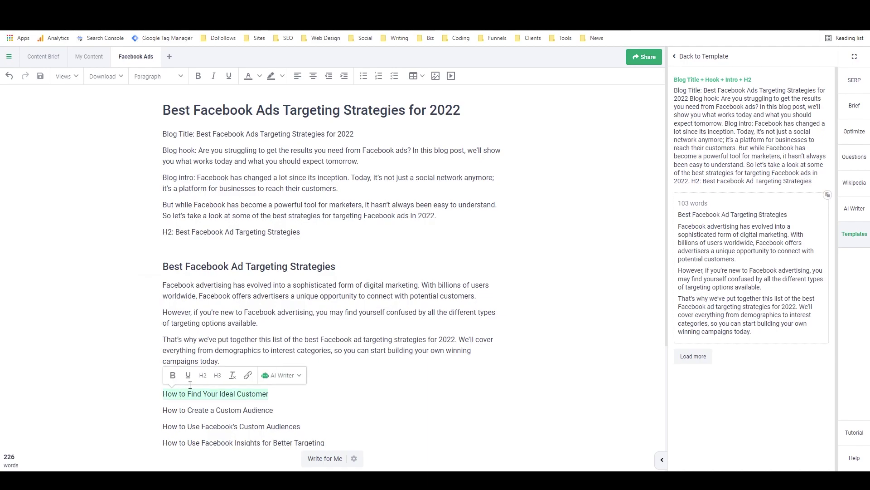
Step: Rerun All Blog Sections with the H2 line changed to 'How to Find Your Ideal Customer'
mouse_move(178, 229)
left_mouse_down()
mouse_move(302, 235)
mouse_move(162, 233)
left_mouse_up()
key("ctrl+v")
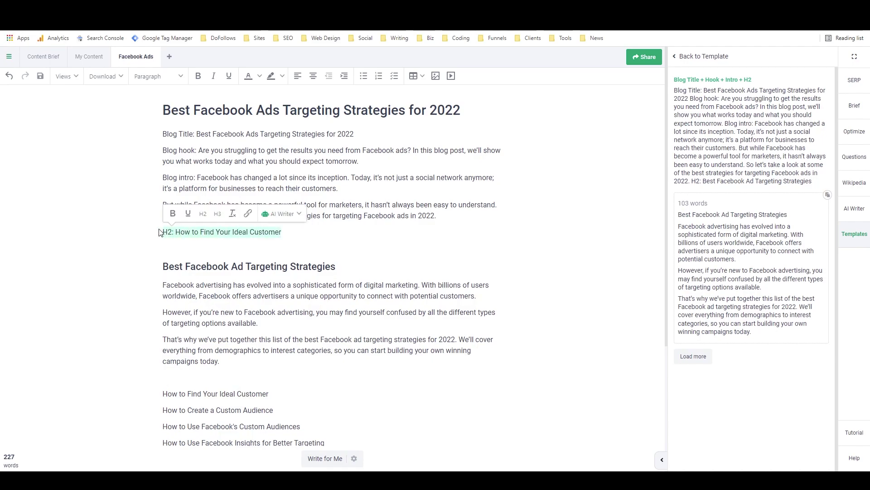
left_click(675, 62)
left_click(676, 62)
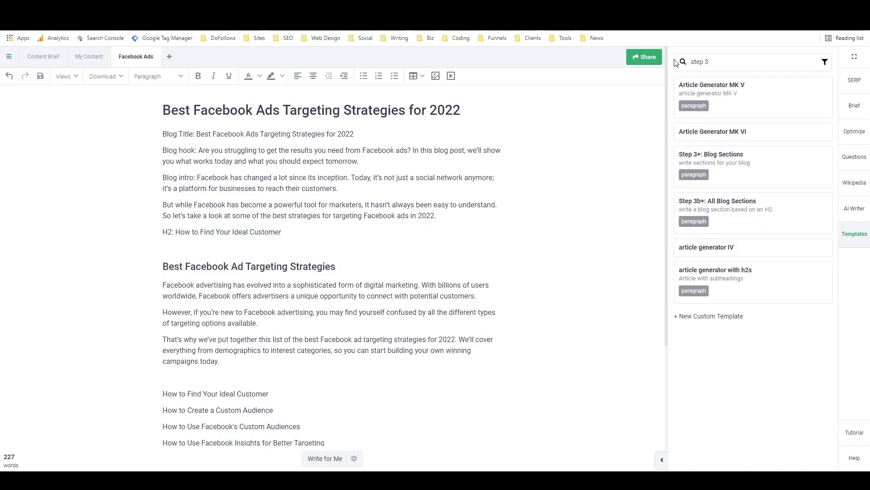
left_click(704, 222)
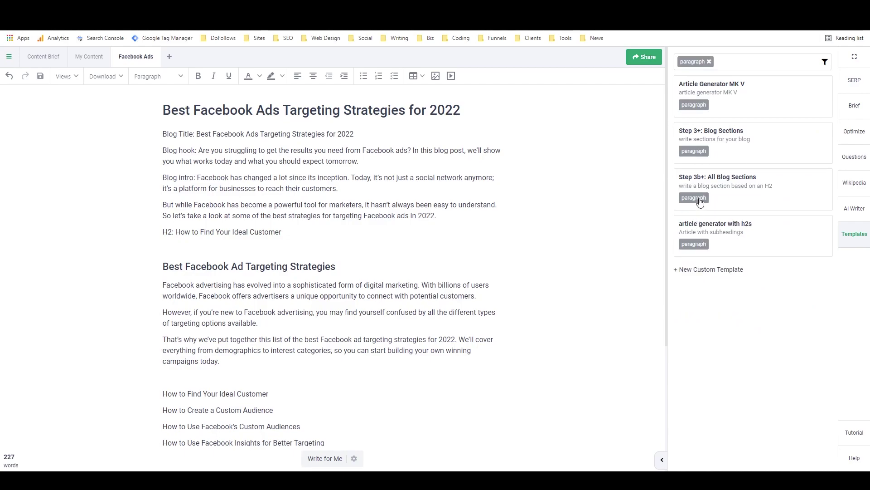
left_click(727, 196)
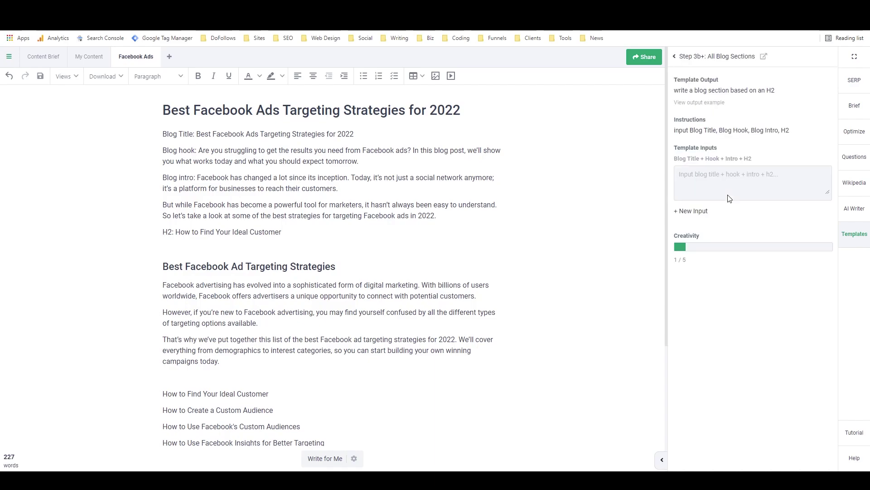
left_click_drag(275, 232, 141, 130)
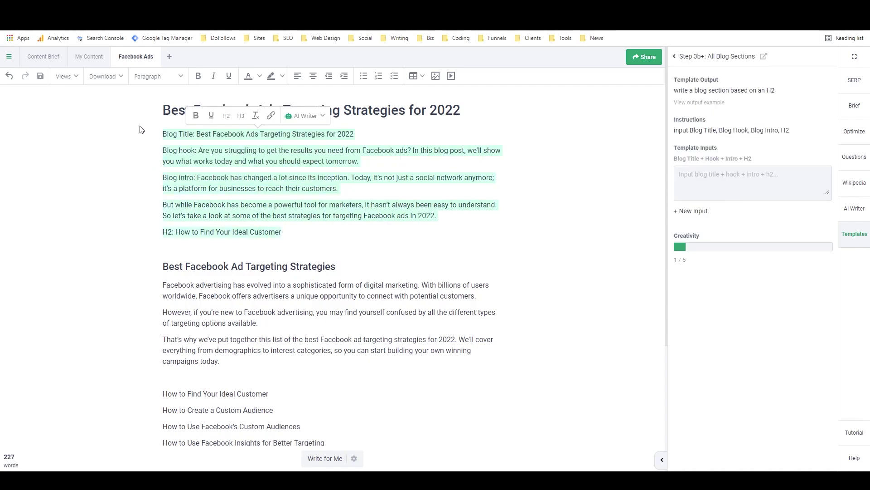
left_click(703, 184)
key("ctrl+v")
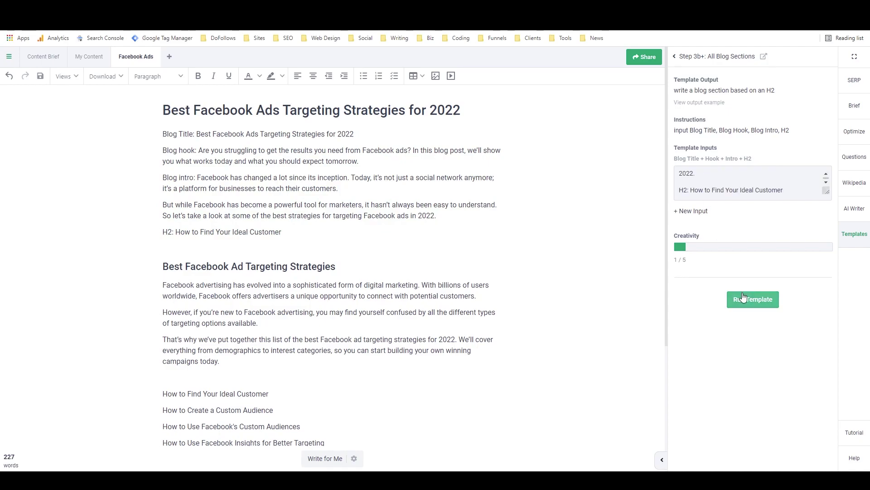
left_click(743, 298)
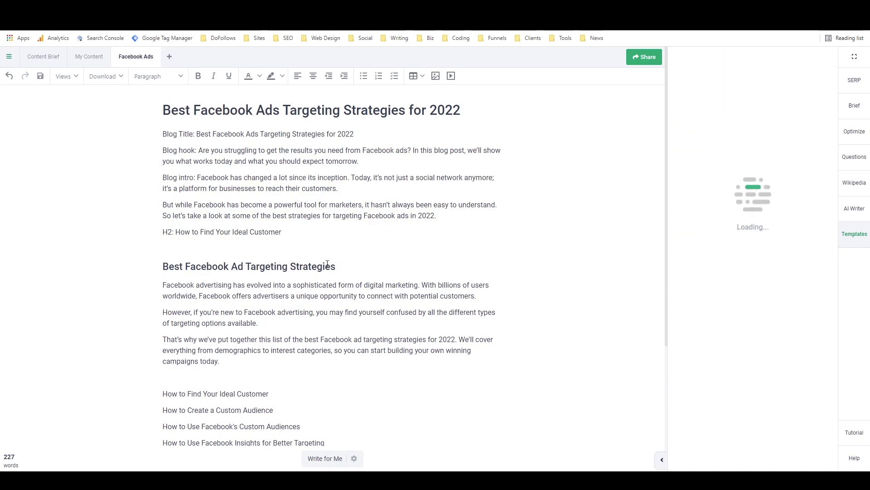
Step: Make 'How to Find Your Ideal Customer' a Heading 2 and tidy the blank lines around it
left_click(163, 74)
left_click(168, 136)
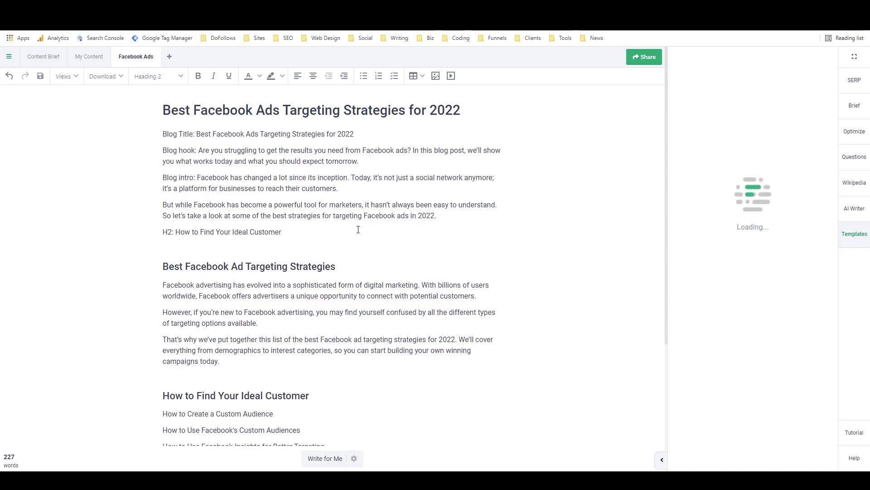
key("Return")
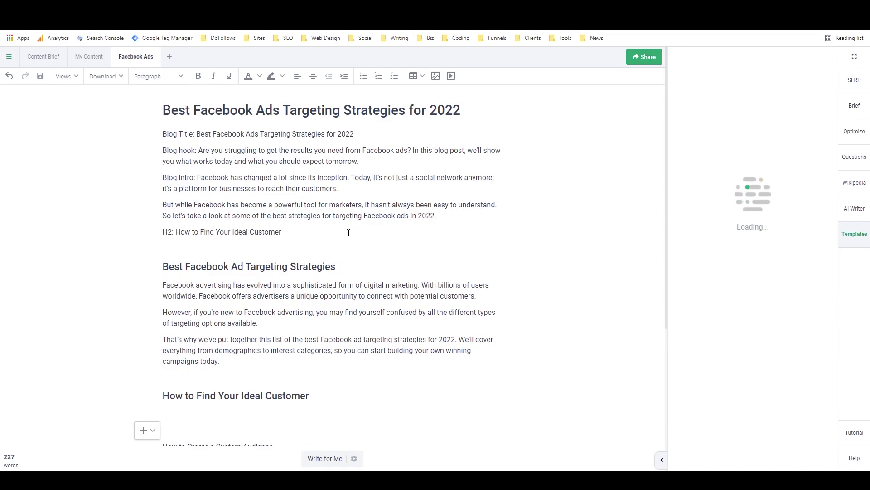
left_click(220, 372)
key("BackSpace")
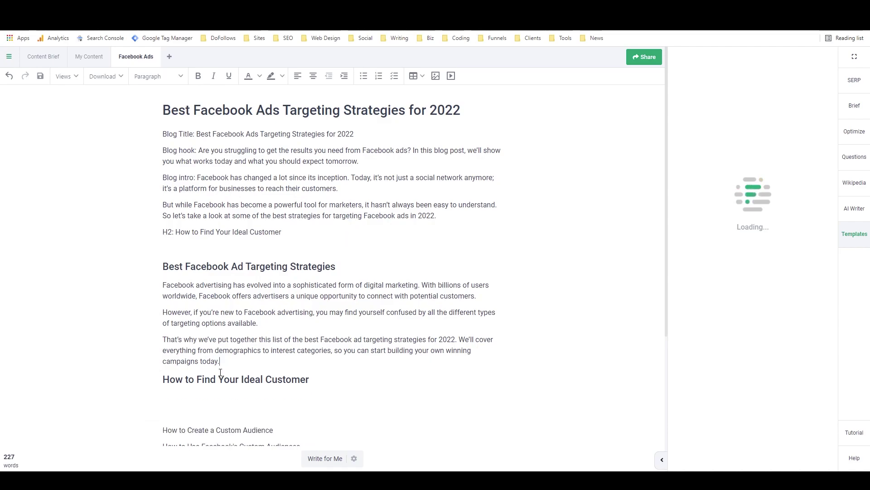
Step: Insert the generated section beneath that heading and remove the duplicate title line
scroll(245, 317, "down", 2)
left_click(245, 307)
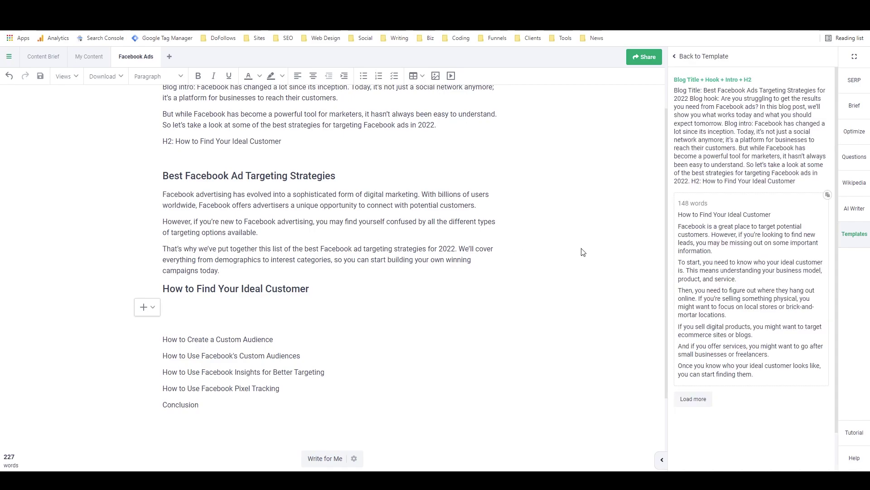
left_click(828, 195)
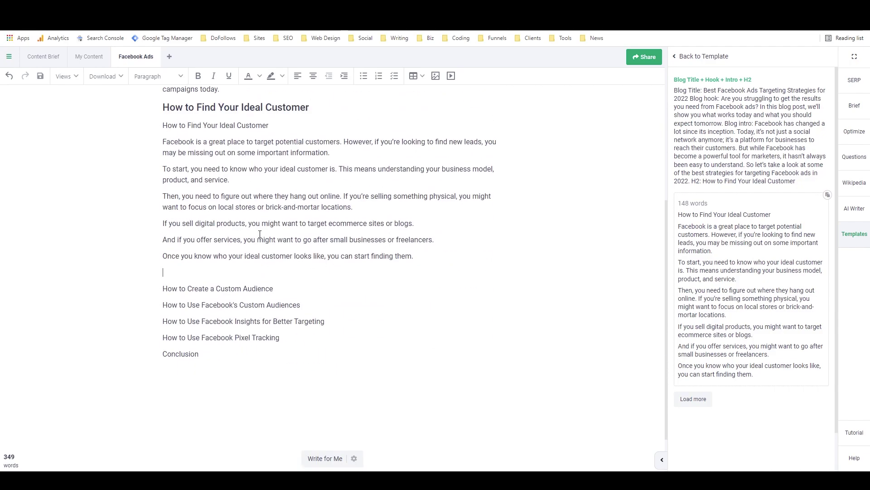
left_click_drag(271, 128, 164, 126)
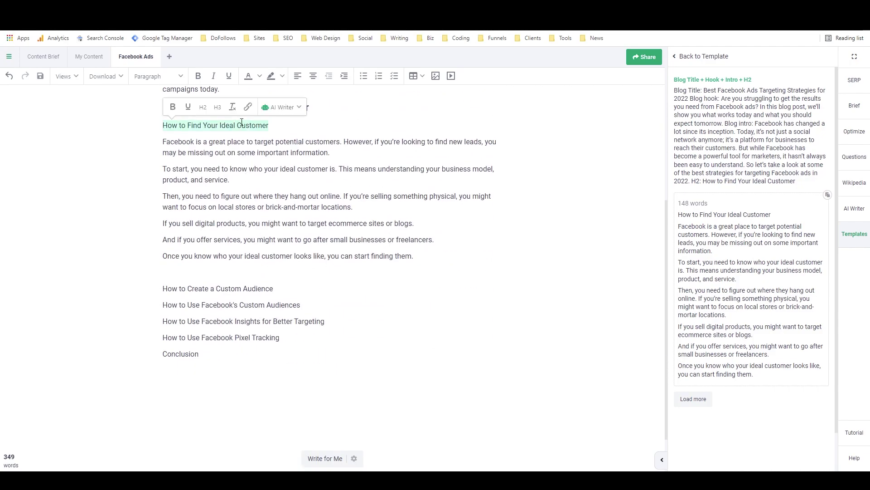
key("BackSpace")
key("BackSpace")
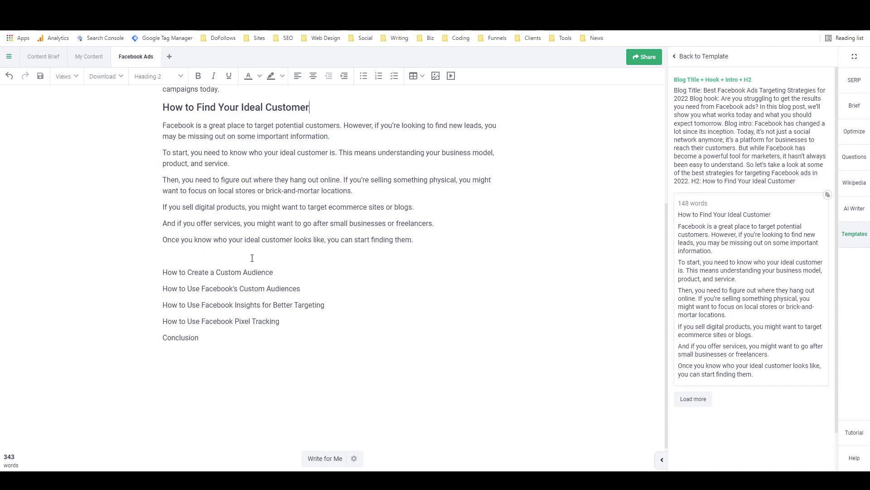
Step: Generate a section for the H2 'How to Create a Custom Audience'
left_click_drag(274, 272, 154, 270)
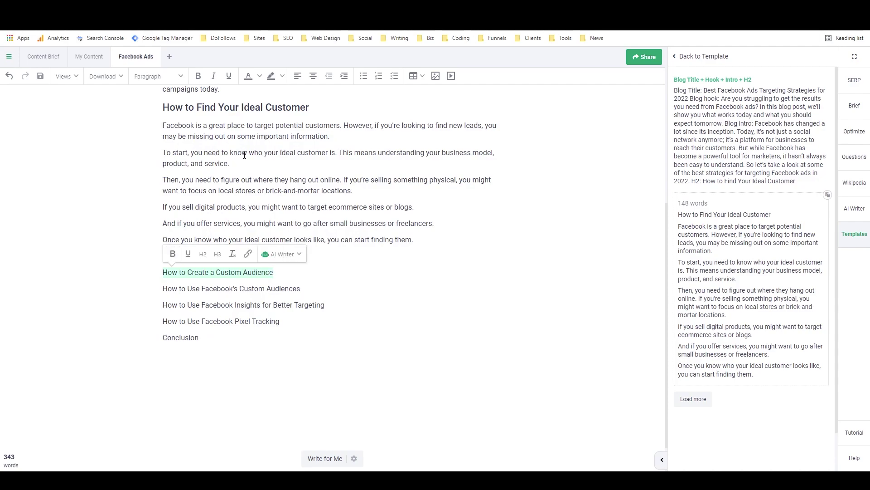
scroll(247, 161, "up", 4)
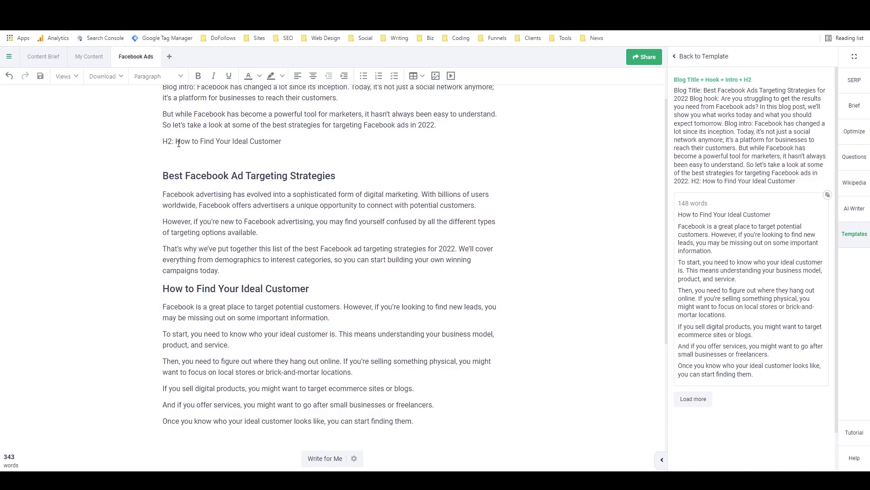
mouse_move(176, 141)
left_mouse_down()
mouse_move(297, 150)
mouse_move(162, 141)
left_mouse_up()
key("ctrl+v")
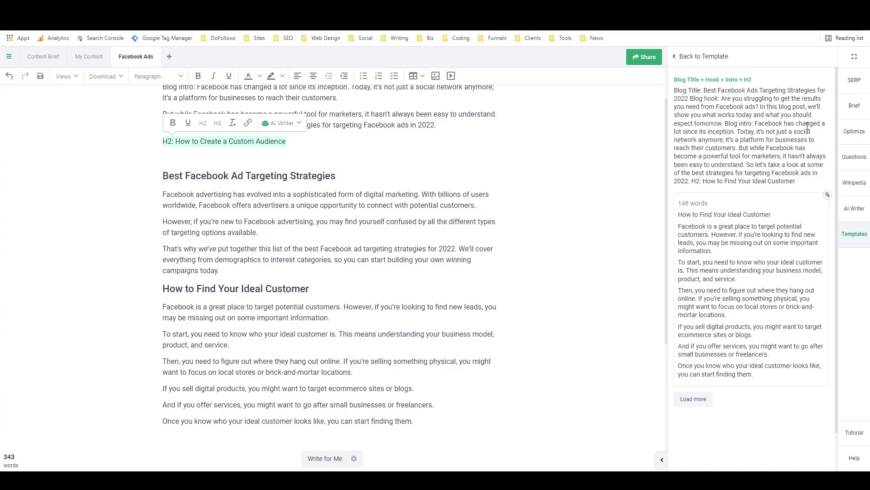
left_click(689, 57)
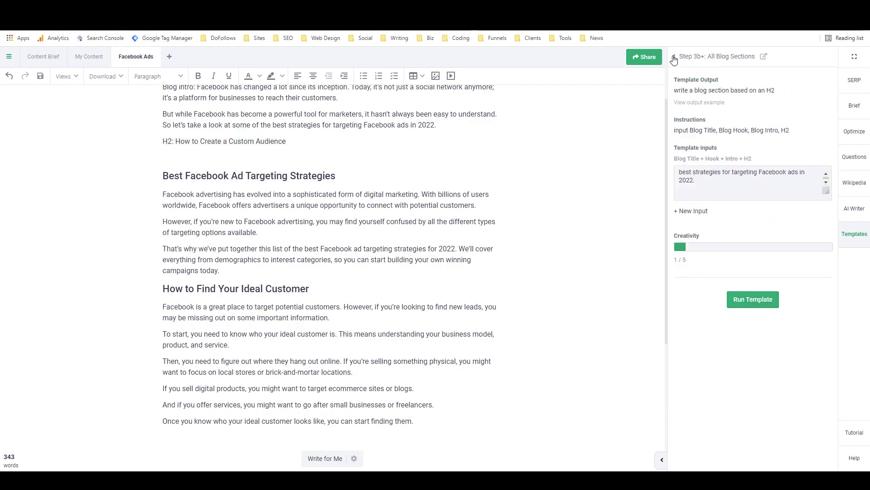
left_click(714, 182)
key("Return")
key("Return")
key("ctrl+v")
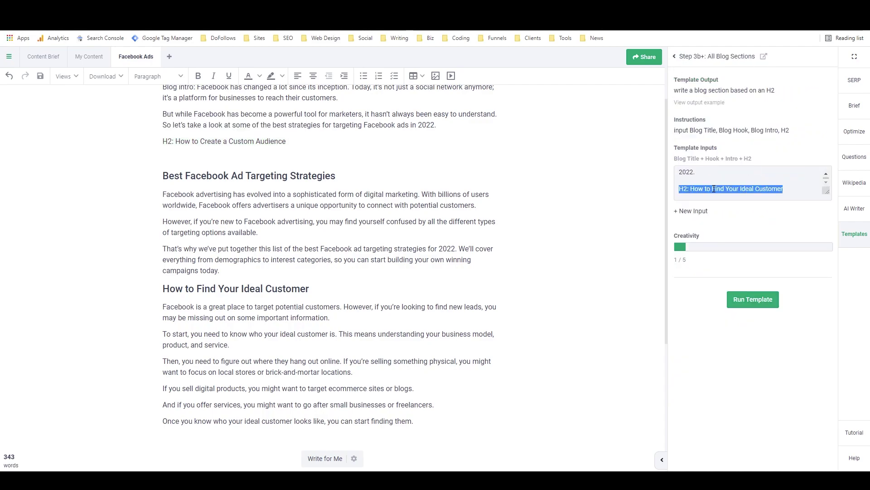
left_click(772, 300)
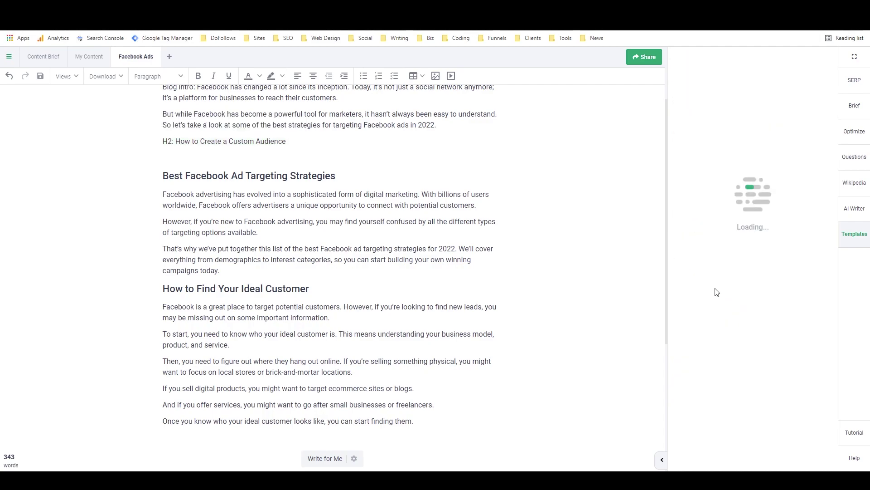
Step: Make 'How to Create a Custom Audience' a Heading 2 and remove the blank line above it
scroll(390, 184, "down", 5)
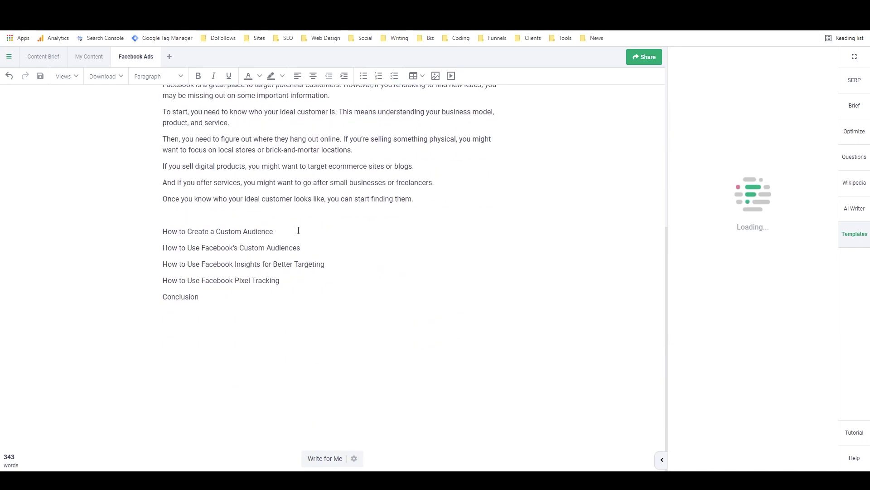
left_click(158, 76)
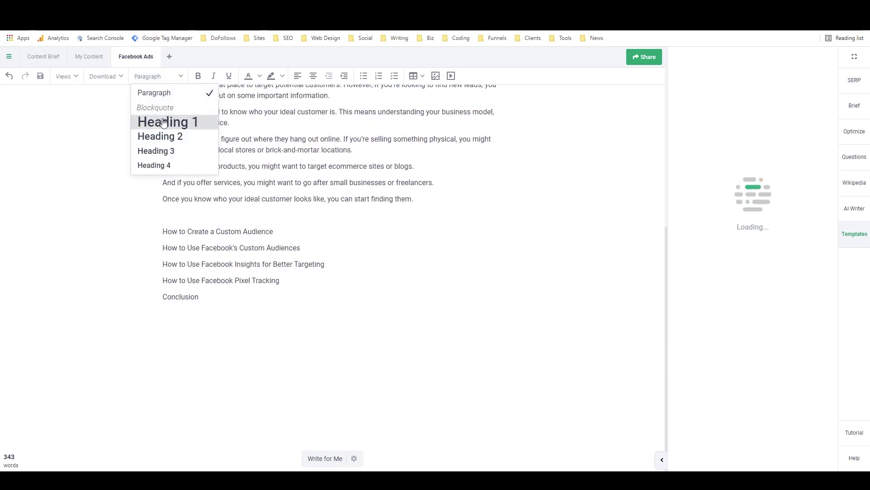
left_click(273, 231)
left_click(156, 76)
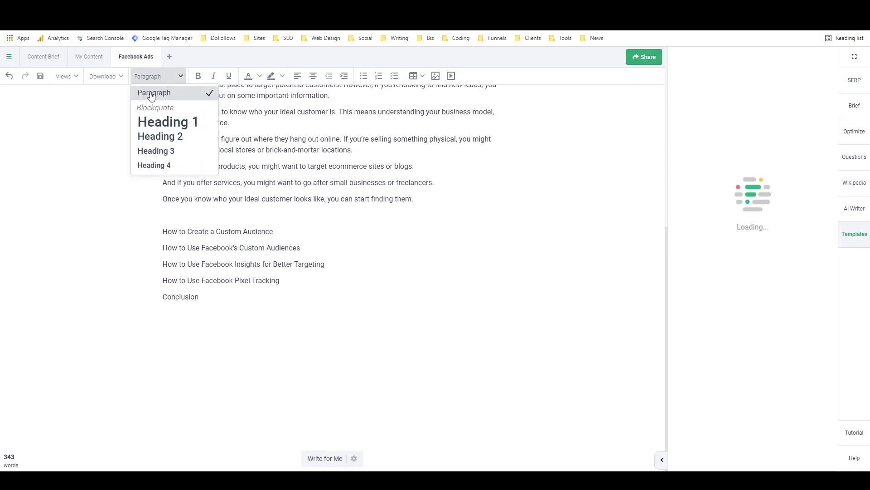
left_click(160, 136)
key("Return")
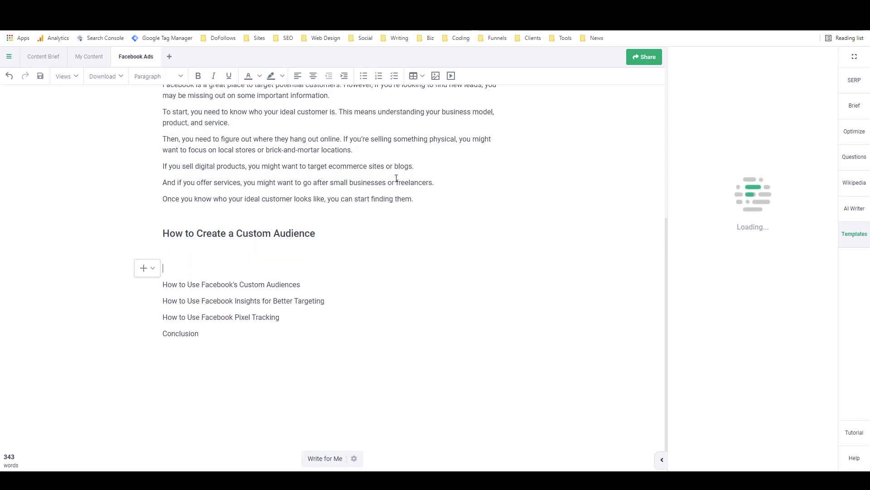
left_click(195, 221)
key("BackSpace")
Step: Insert the generated Custom Audience text and delete the duplicate title and empty line
left_click(185, 233)
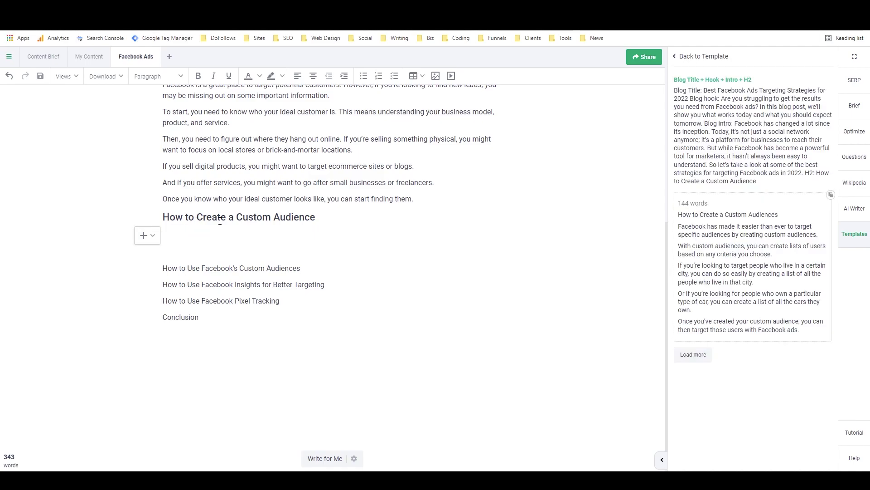
left_click(830, 197)
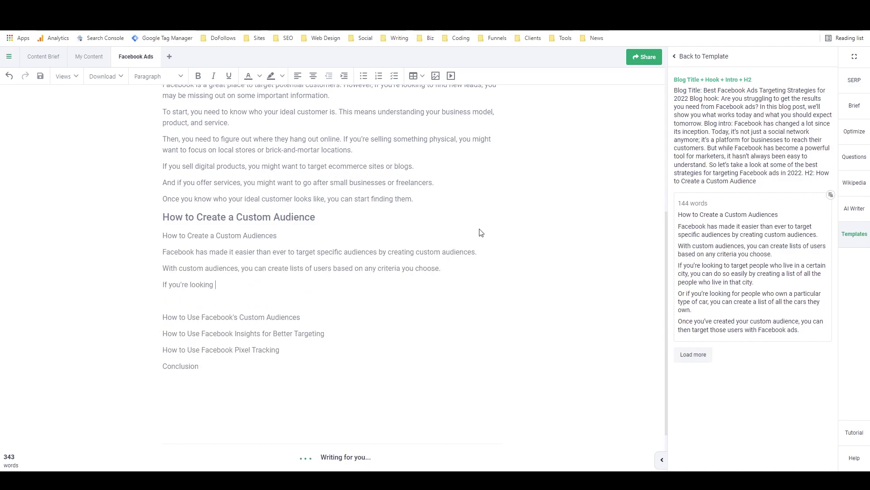
triple_click(265, 236)
key("BackSpace")
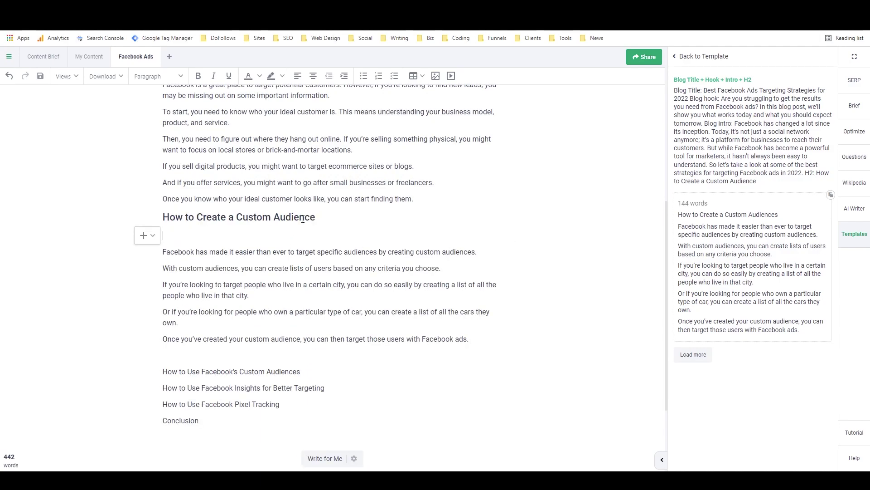
key("BackSpace")
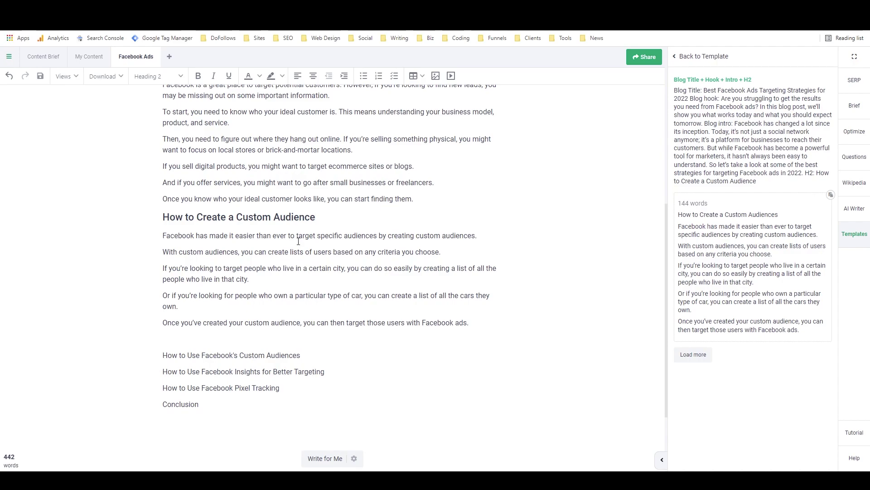
triple_click(243, 355)
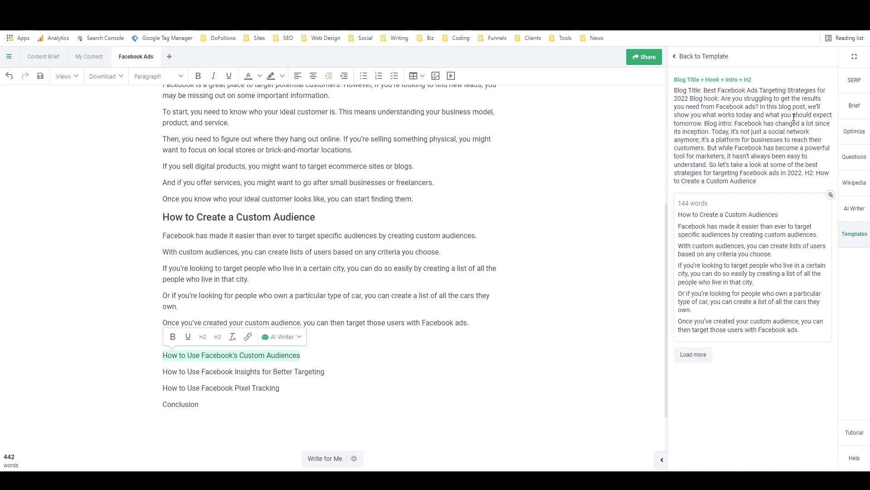
Step: Generate a section for the H2 'How to Use Facebook's Custom Audiences'
left_click(684, 56)
scroll(718, 181, "down", 1)
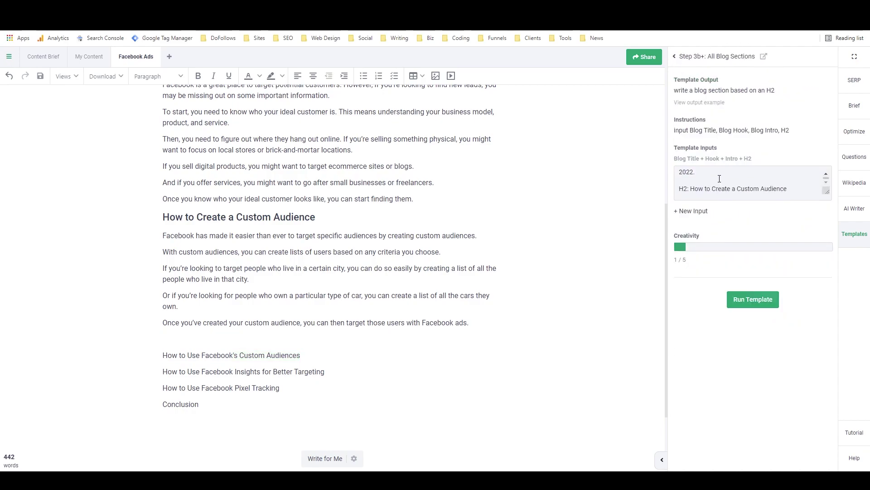
left_click_drag(691, 188, 788, 189)
key("ctrl+v")
left_click(747, 301)
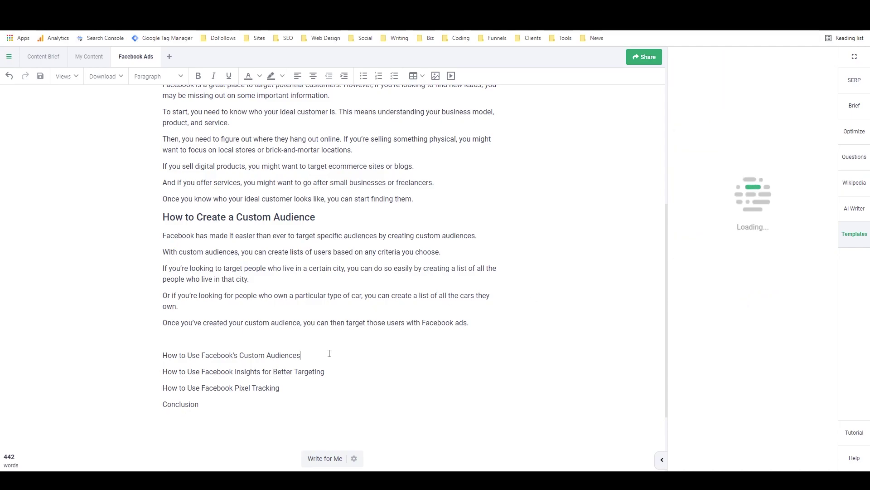
Step: Make 'How to Use Facebook's Custom Audiences' a Heading 2 with empty lines below it
left_click(154, 76)
left_click(160, 136)
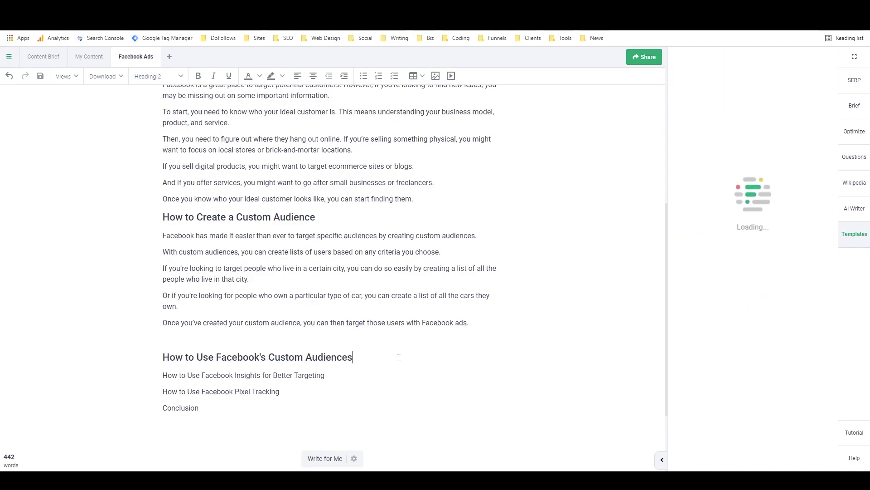
key("Return")
key("Up")
key("Up")
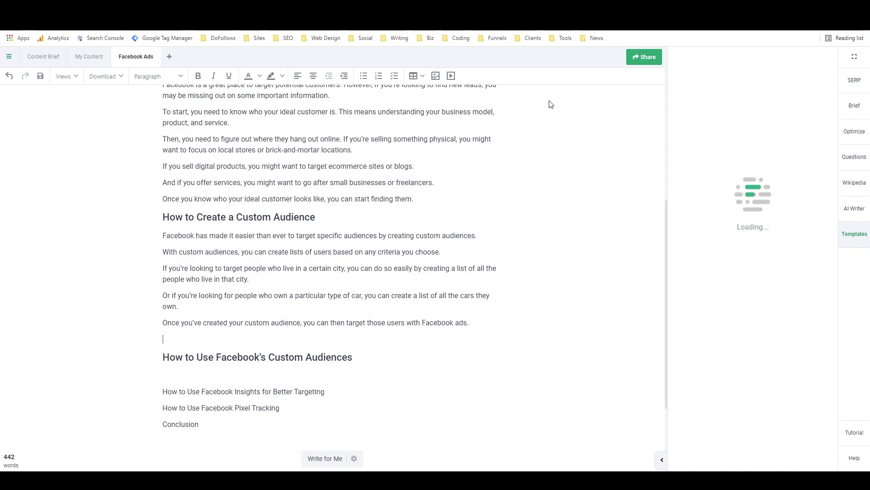
key("BackSpace")
left_click(295, 354)
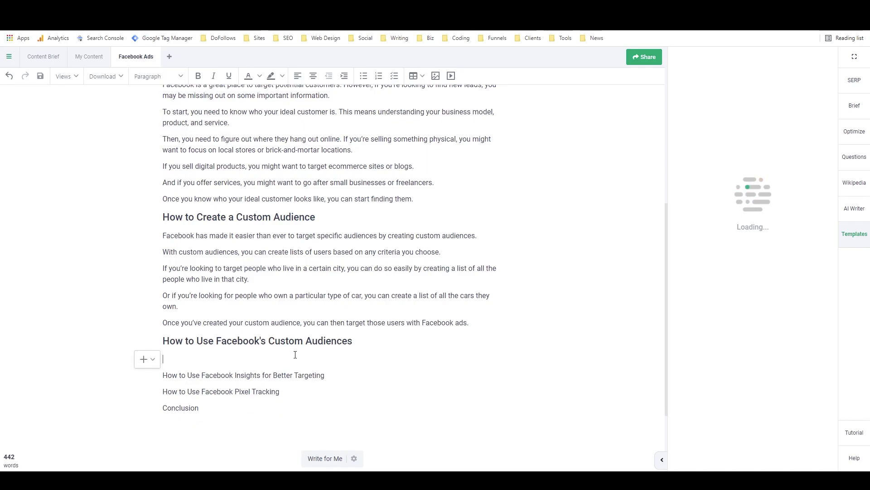
key("Return")
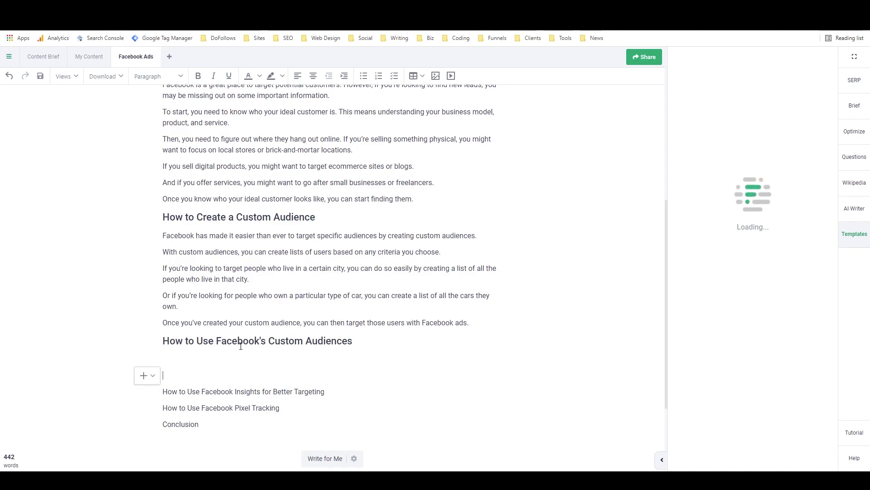
left_click(241, 356)
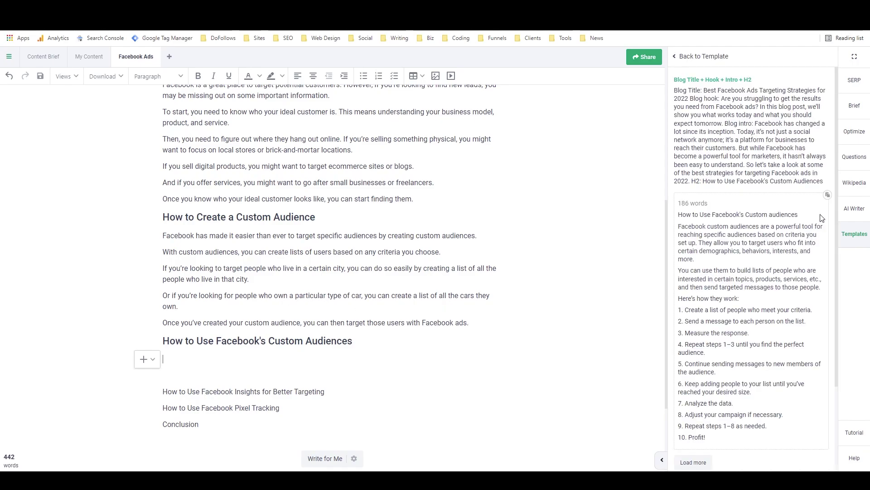
Step: Insert the generated section text and remove the blank line after '10. Profit!'
scroll(822, 218, "down", 1)
left_click(828, 149)
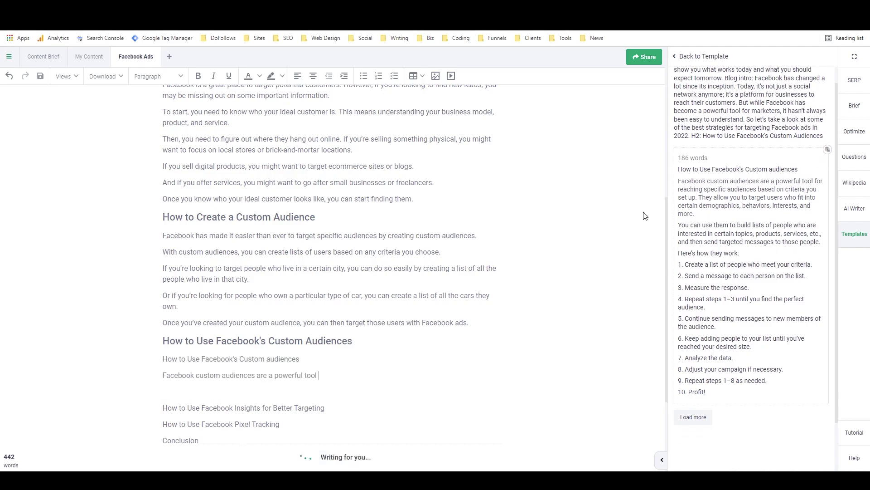
scroll(375, 259, "down", 4)
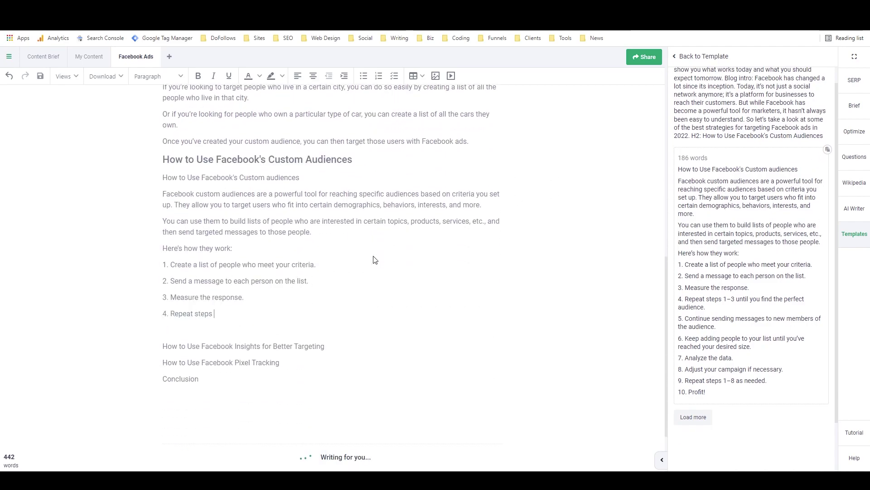
scroll(373, 256, "down", 1)
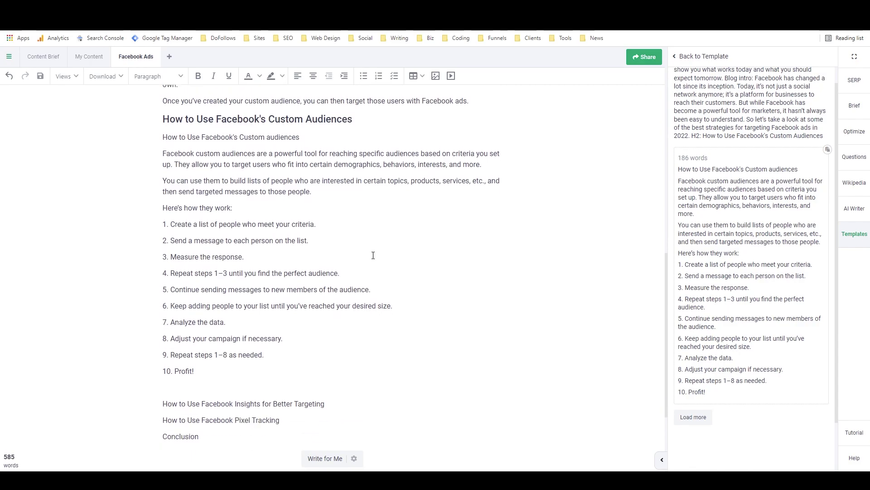
scroll(373, 255, "down", 1)
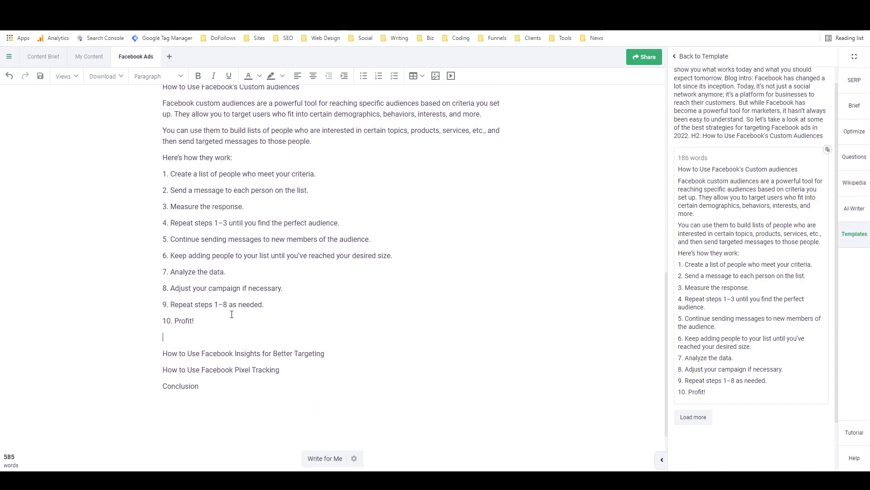
key("BackSpace")
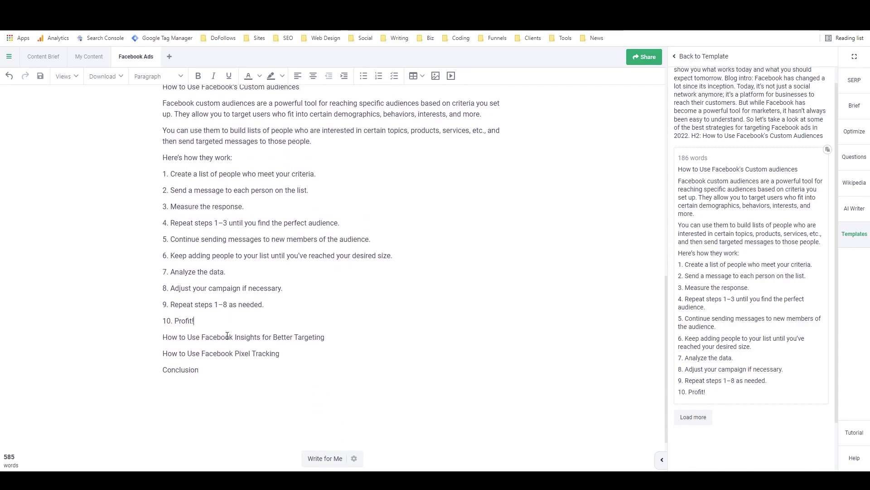
Step: Run the blog-section template with 'How to Use Facebook Insights for Better Targeting' as the H2
triple_click(228, 337)
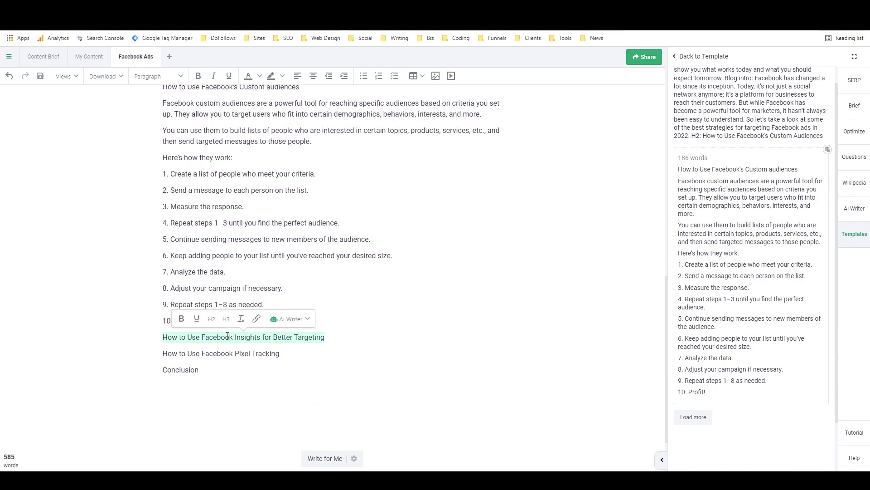
left_click(675, 56)
scroll(703, 180, "down", 1)
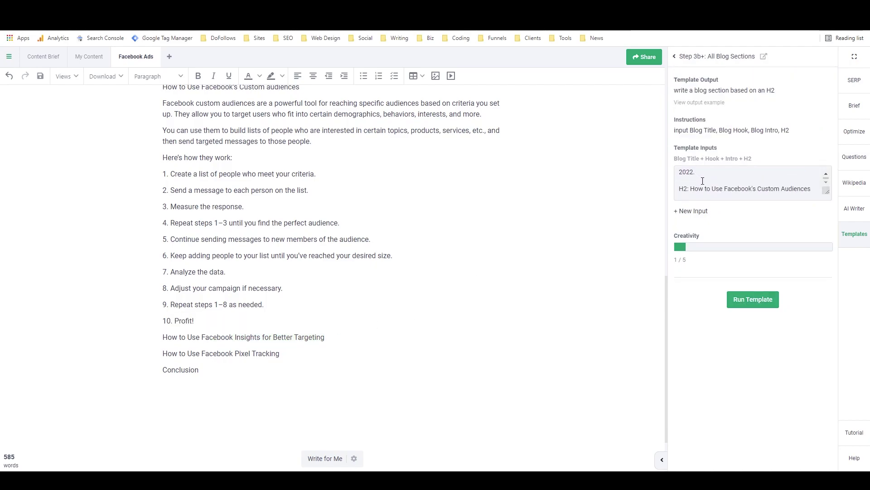
left_click_drag(690, 189, 811, 189)
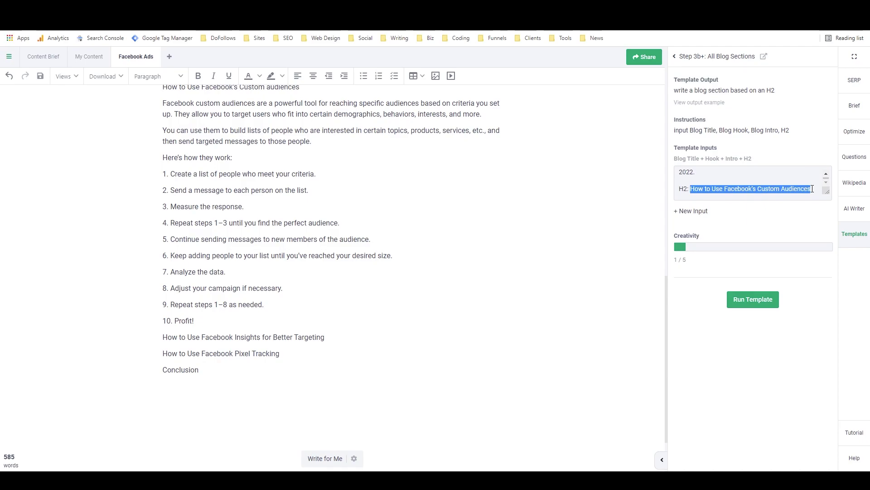
key("ctrl+v")
left_click(751, 298)
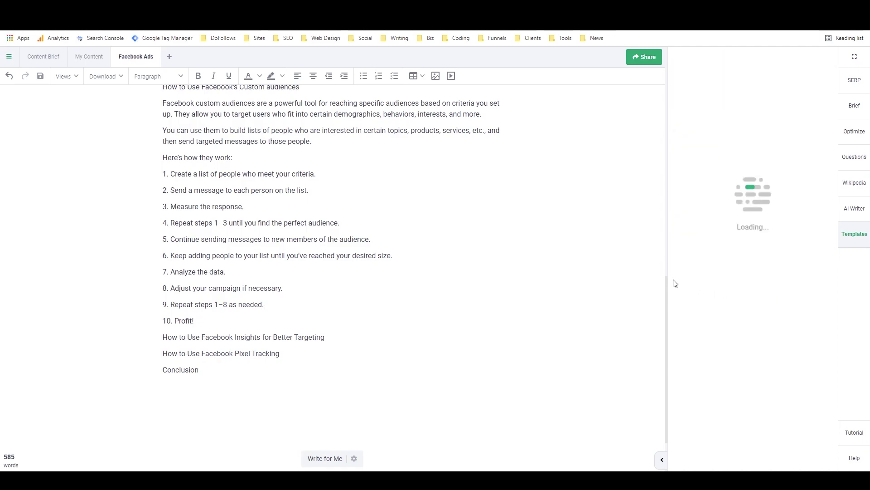
Step: Make the Facebook Insights heading line a Heading 2
left_click(354, 338)
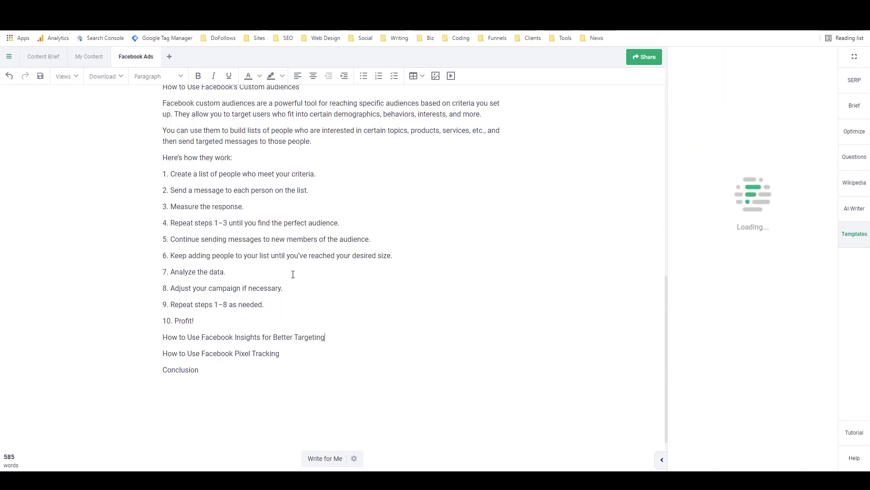
left_click(175, 76)
left_click(162, 135)
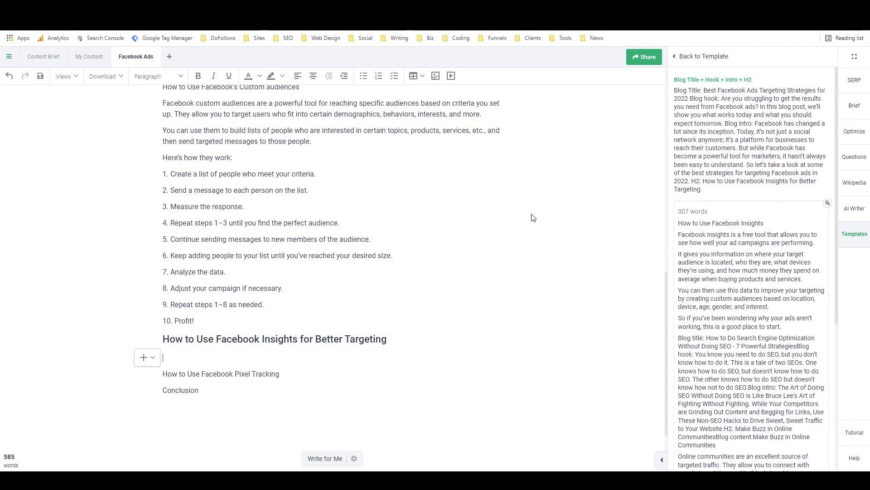
left_click(827, 203)
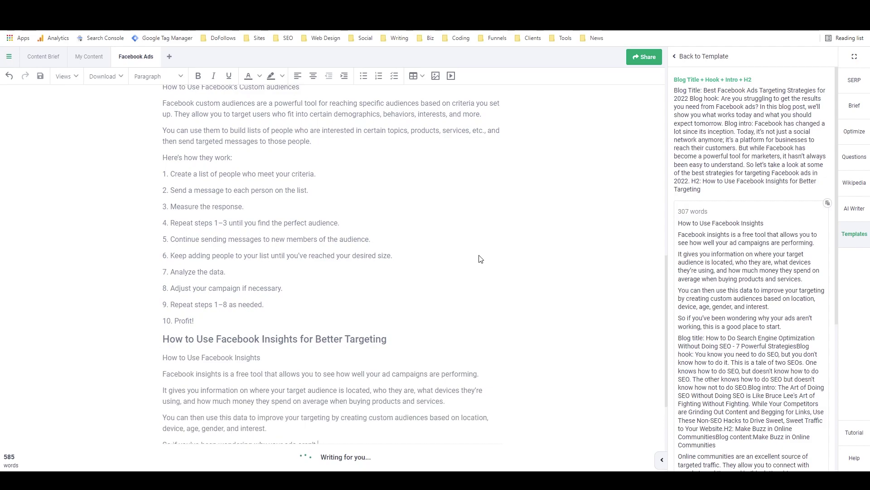
scroll(424, 250, "down", 4)
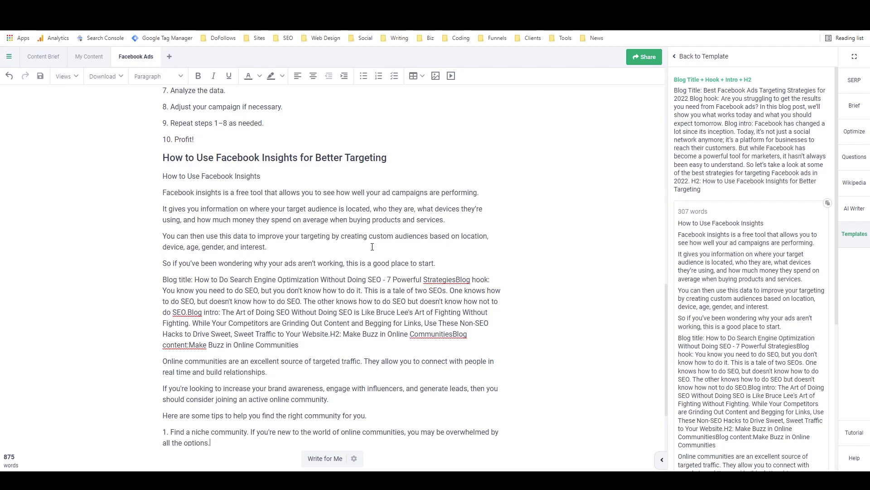
scroll(303, 243, "down", 2)
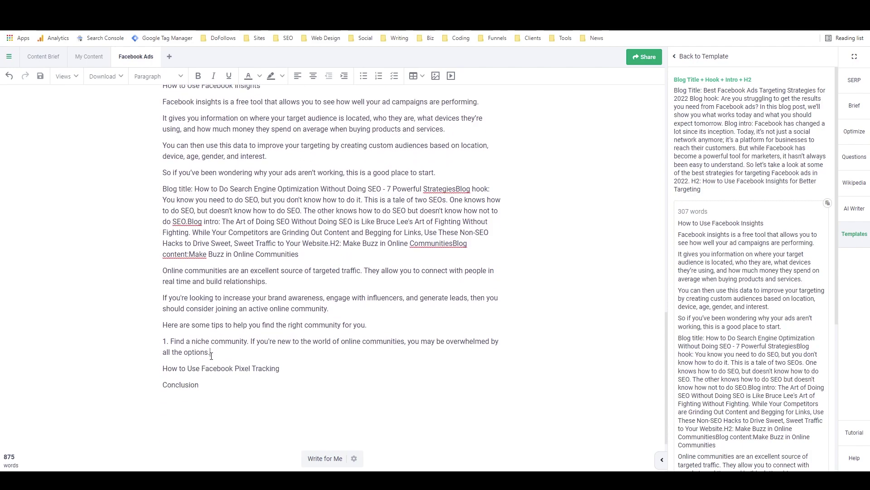
left_click_drag(211, 355, 147, 180)
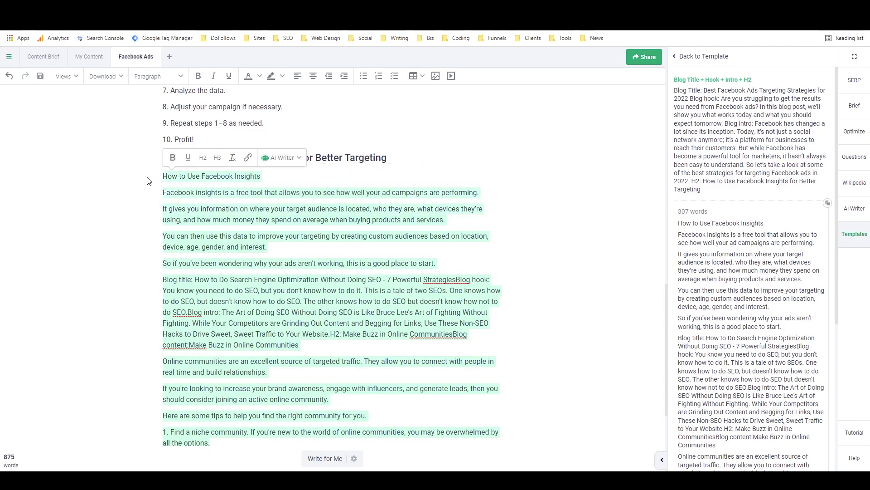
key("BackSpace")
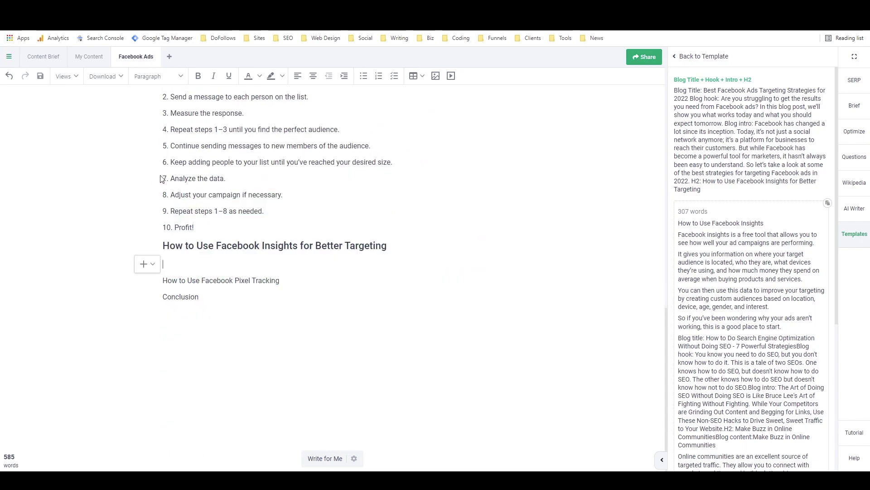
scroll(734, 231, "down", 5)
Step: Load another AI draft and insert it under the Facebook Insights heading
left_click(702, 360)
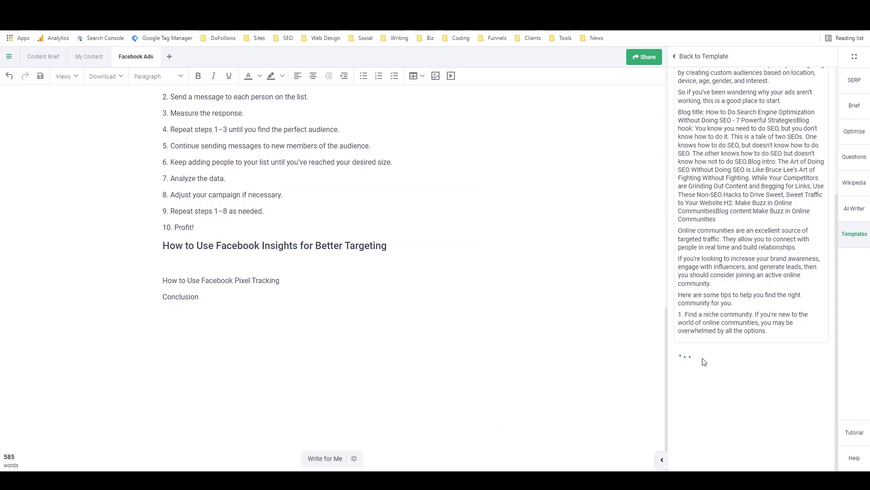
left_click(181, 259)
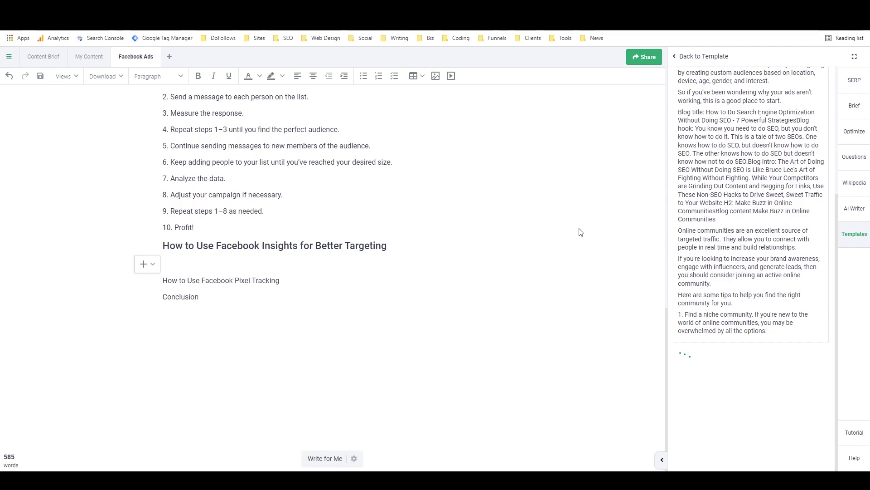
scroll(696, 290, "down", 2)
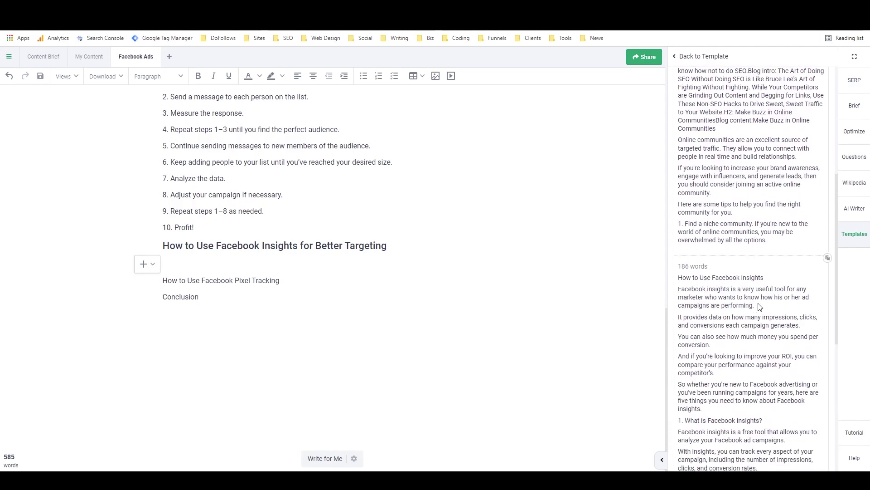
left_click(826, 262)
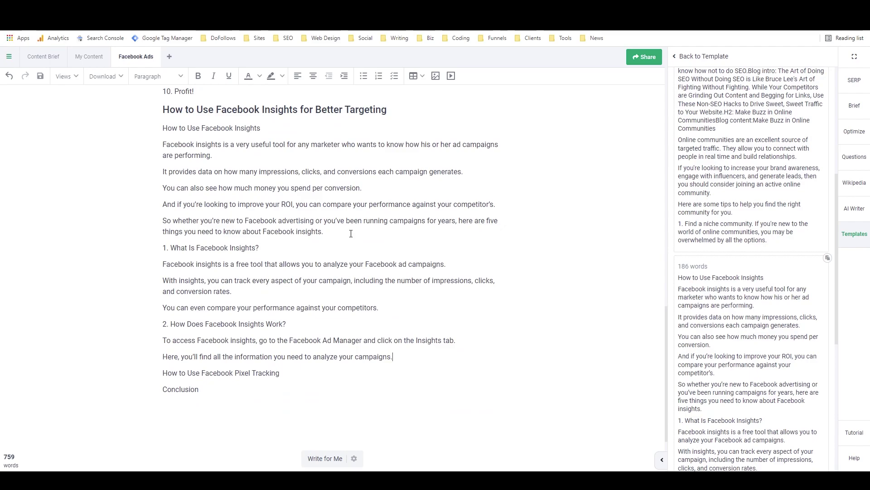
Step: Delete the repeated 'How to Use Facebook Insights' line and its leftover empty line
scroll(320, 222, "up", 1)
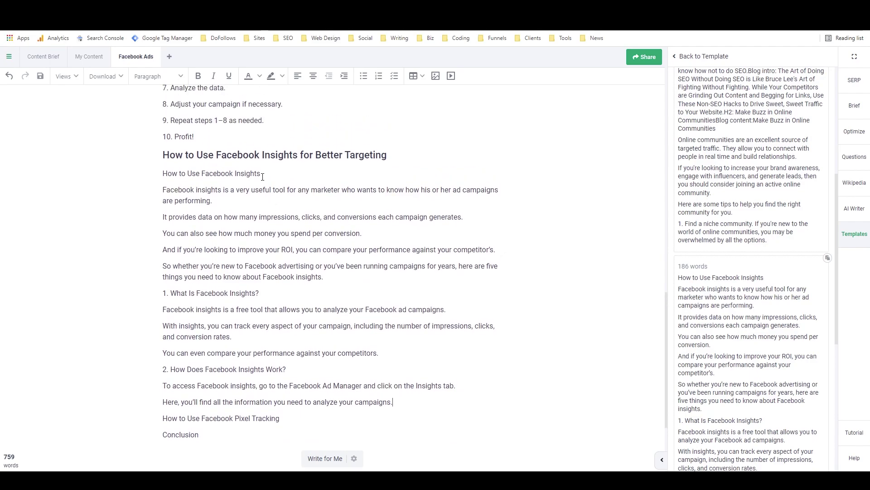
left_click(266, 172)
key("shift+Home")
key("BackSpace")
key("BackSpace")
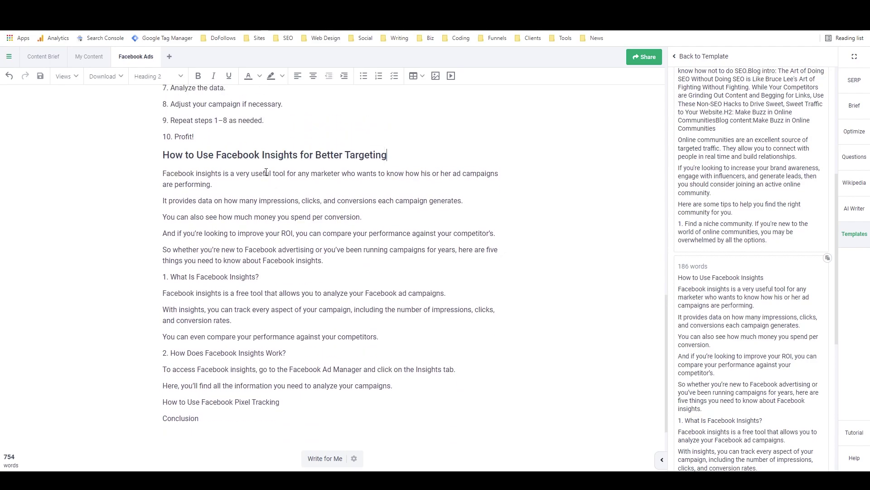
Step: Run the blog-section template with 'How to Use Facebook Pixel Tracking' as the H2
triple_click(224, 402)
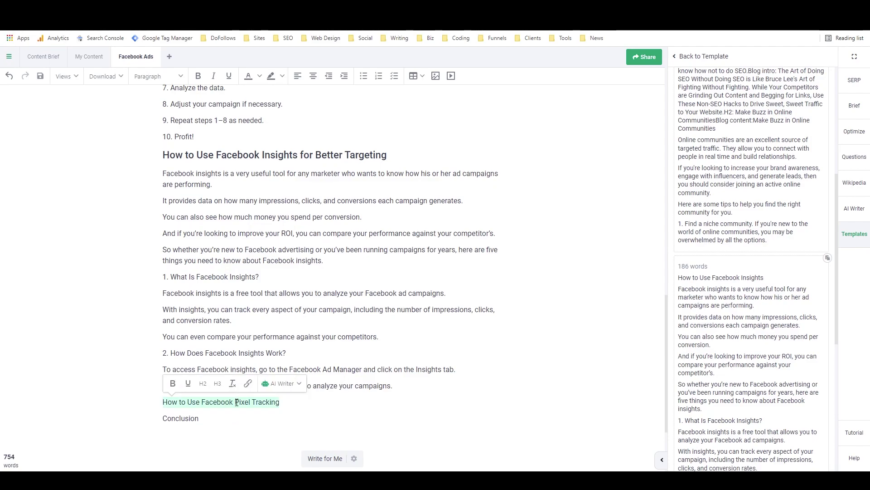
left_click(703, 56)
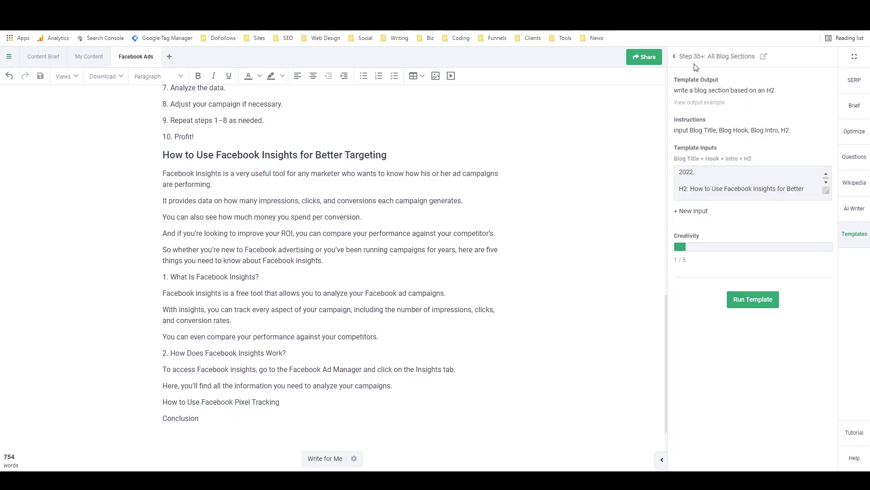
double_click(714, 188)
left_click_drag(691, 188, 803, 191)
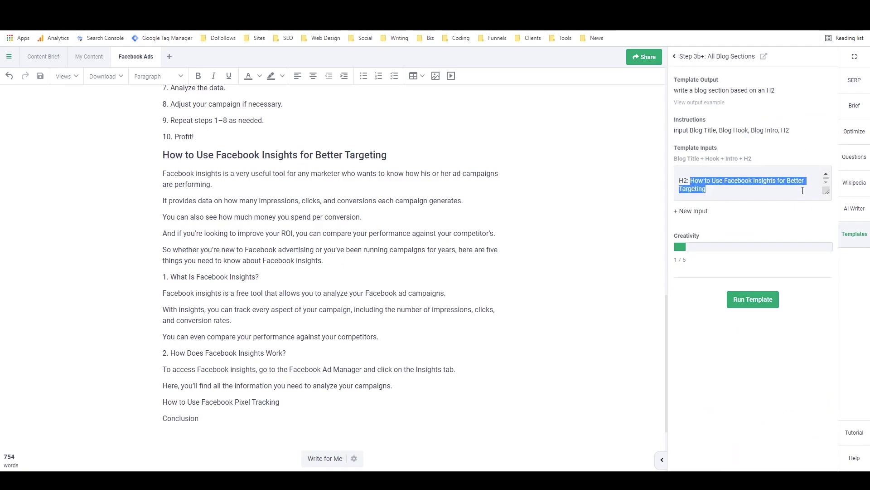
left_click(802, 190)
left_click(753, 299)
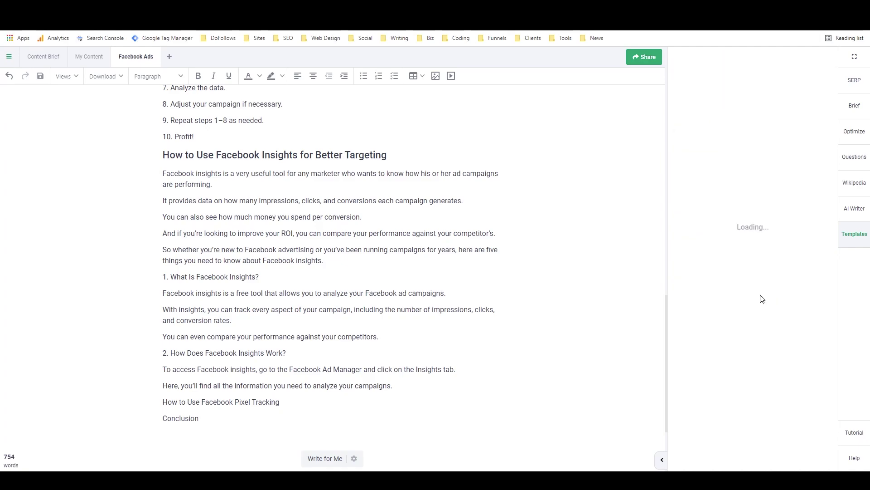
scroll(309, 294, "down", 2)
Step: Make the Pixel Tracking line a Heading 2 with an empty paragraph below
left_click(304, 315)
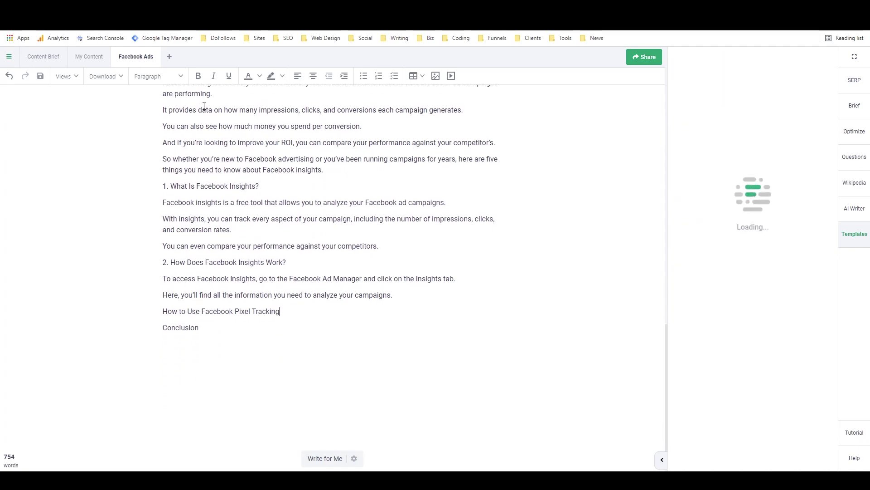
left_click(159, 76)
left_click(168, 136)
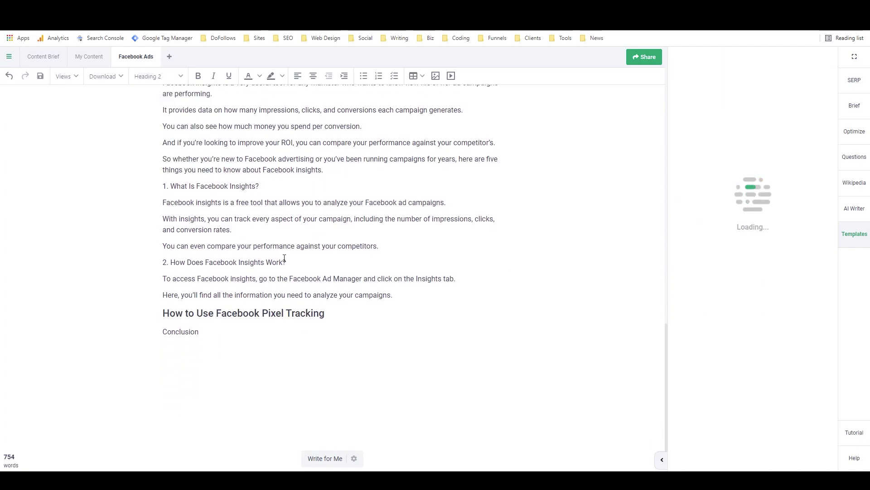
key("Return")
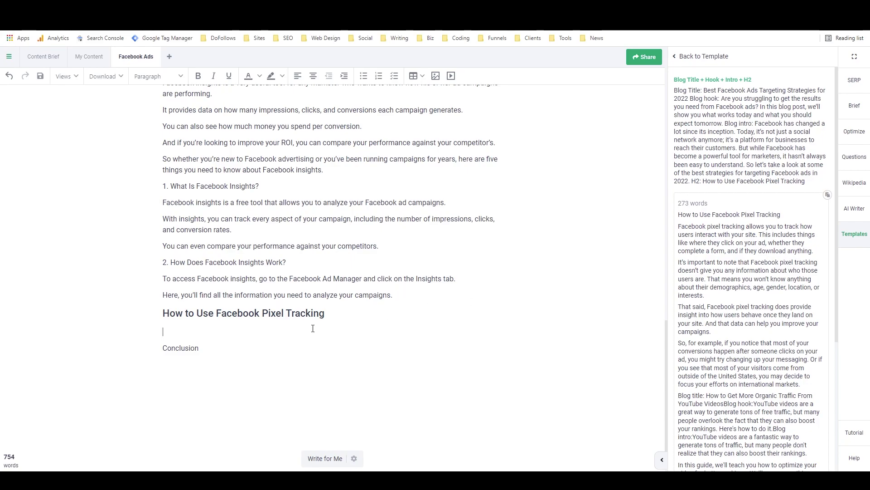
Step: Load more outputs and have the AI continue writing after the 'analyze your campaigns' paragraph
scroll(787, 247, "down", 3)
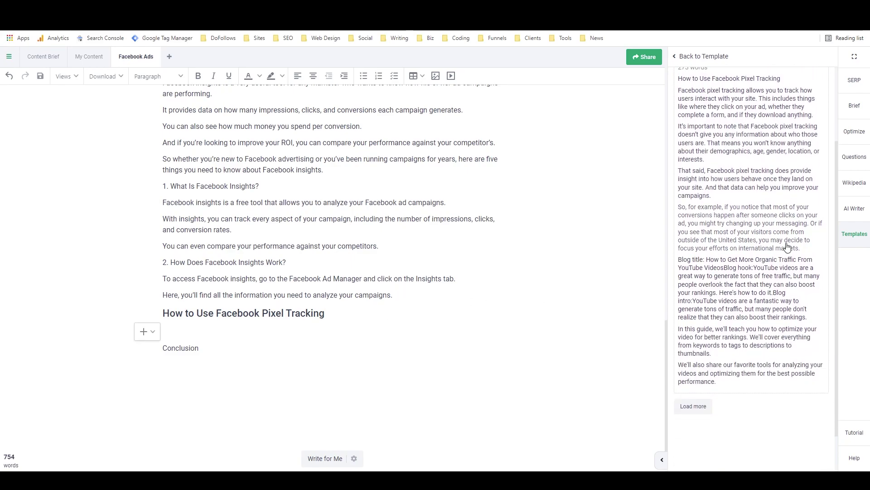
left_click(704, 408)
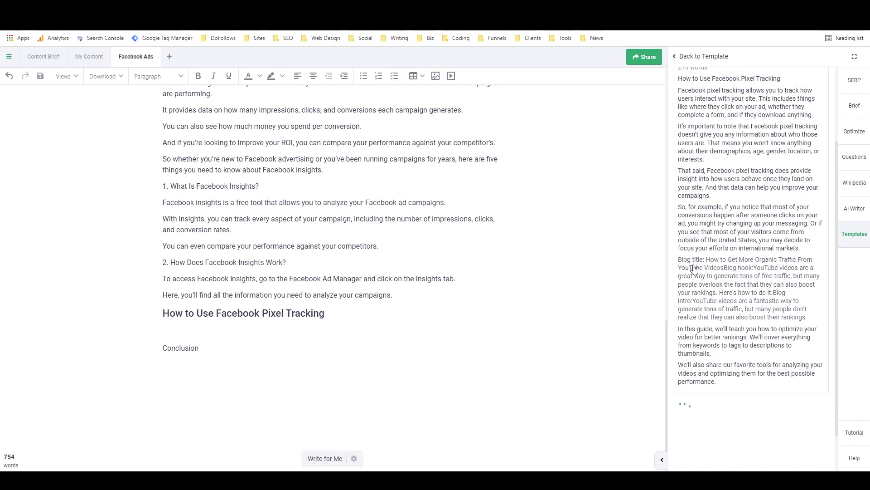
left_click(212, 334)
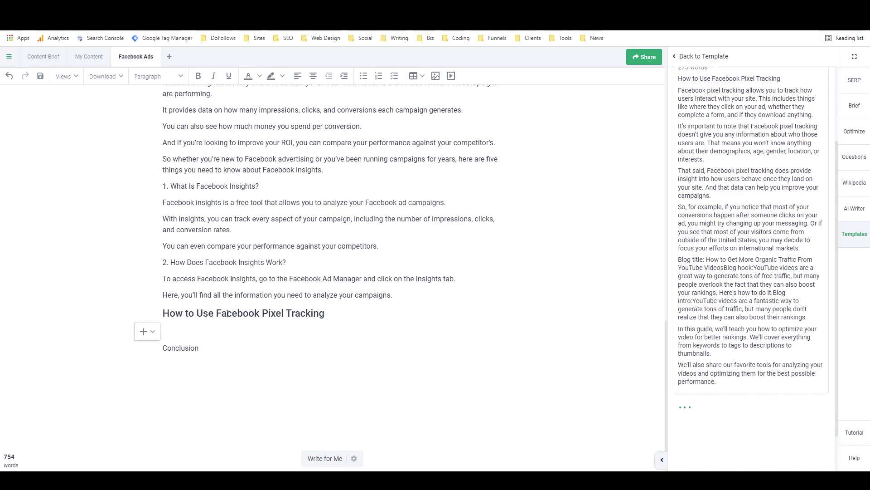
left_click(416, 297)
key("Return")
key("ctrl+Return")
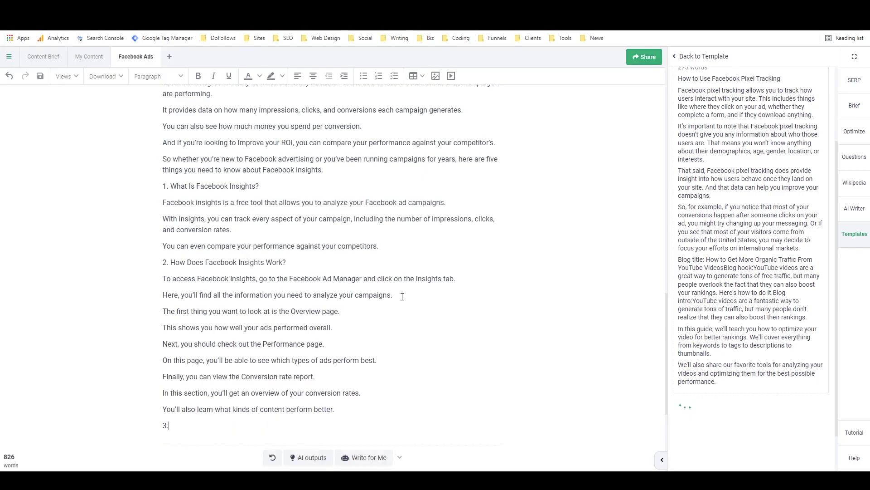
Step: Insert the 169-word and 196-word outputs under the Pixel Tracking heading
scroll(400, 296, "down", 3)
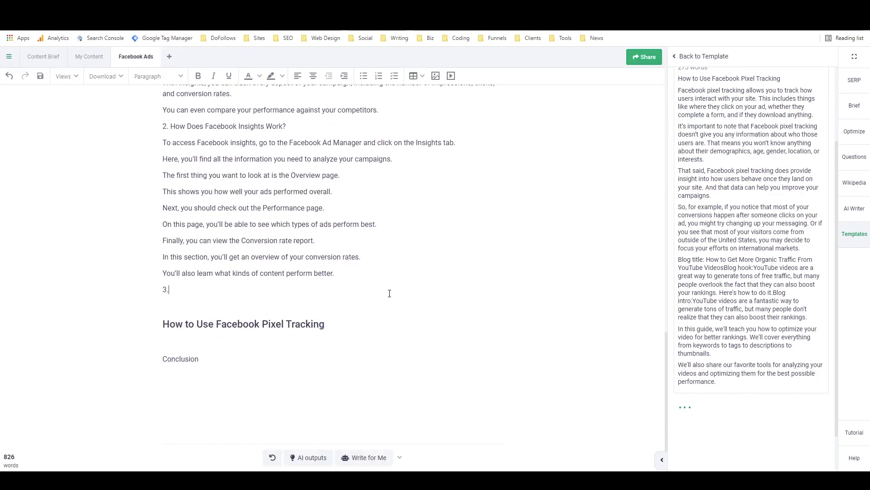
left_click(214, 339)
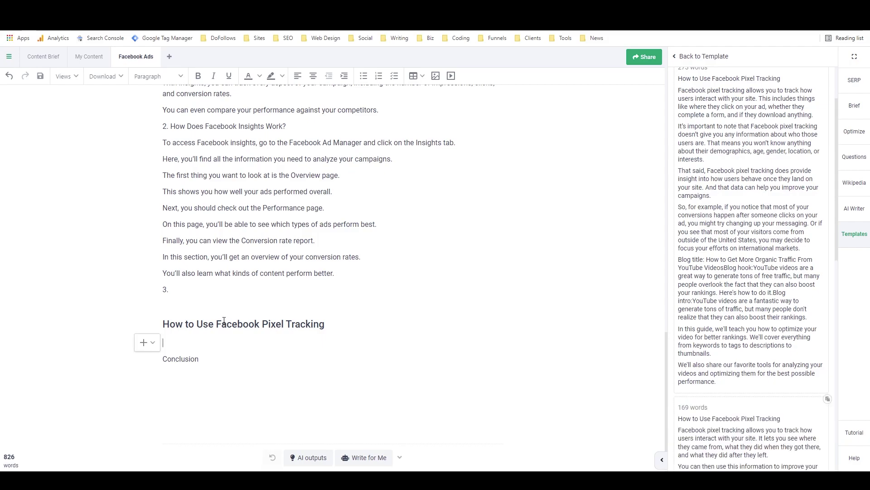
scroll(711, 292, "down", 6)
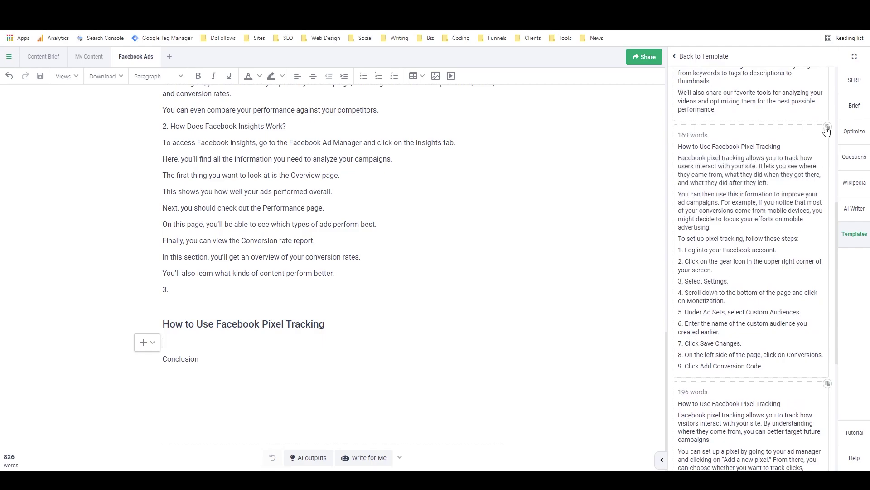
scroll(806, 165, "down", 6)
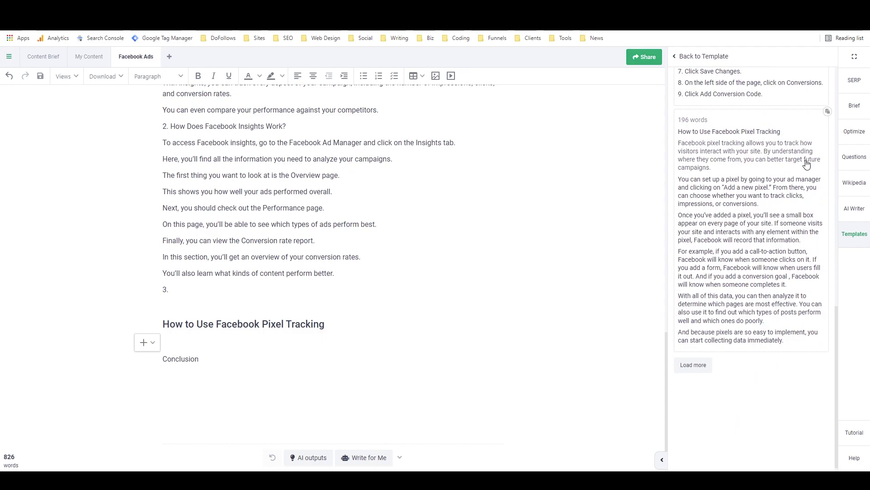
scroll(806, 164, "up", 6)
left_click(827, 130)
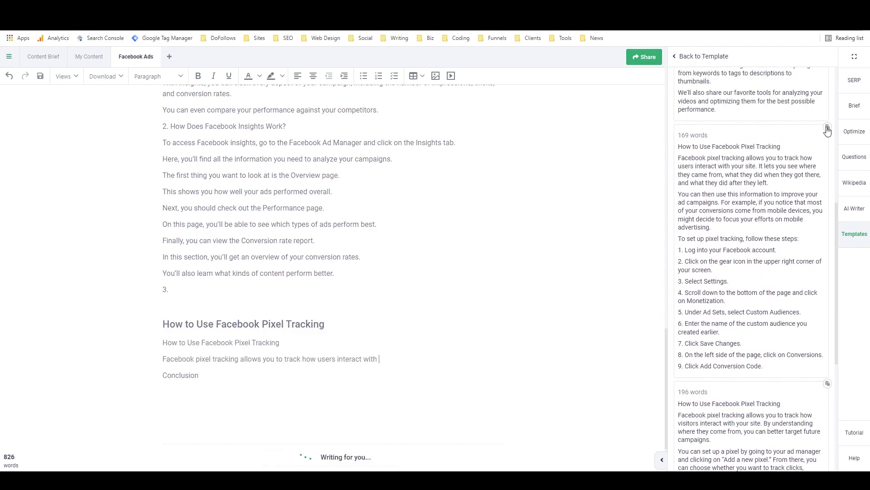
scroll(827, 136, "down", 3)
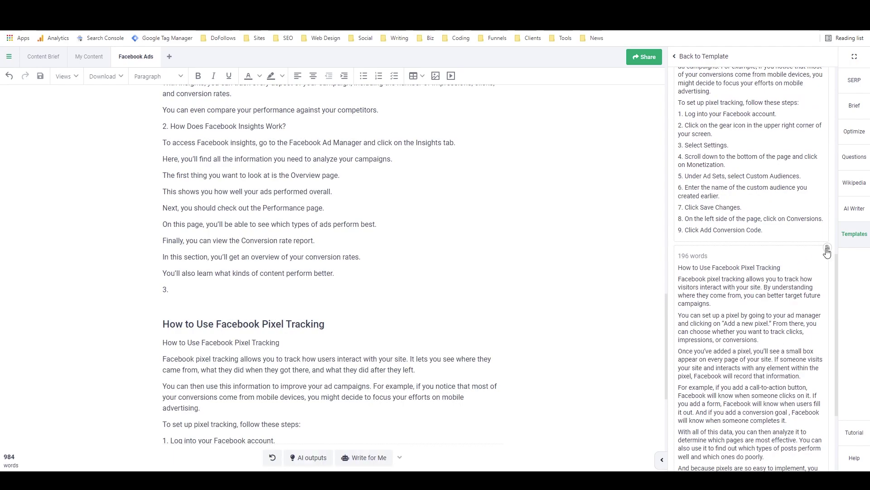
left_click(828, 249)
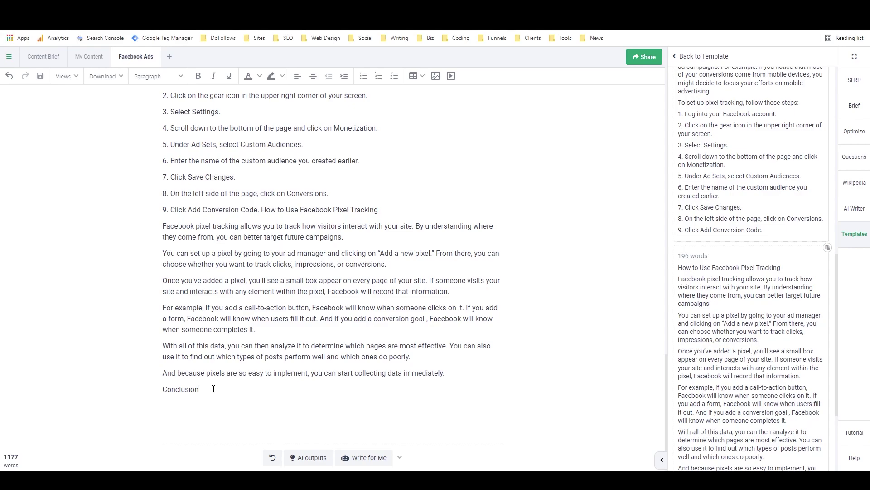
Step: Delete the Conclusion placeholder line
left_click_drag(213, 389, 162, 395)
key("BackSpace")
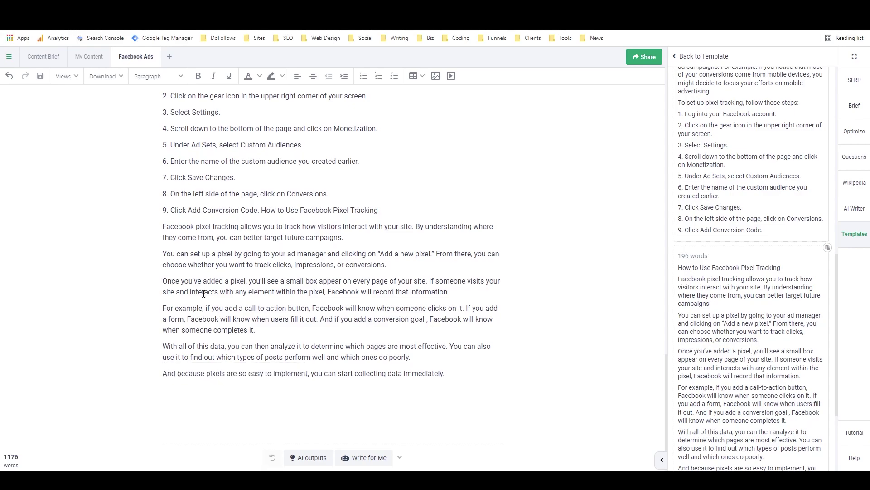
scroll(213, 295, "up", 15)
scroll(210, 295, "up", 15)
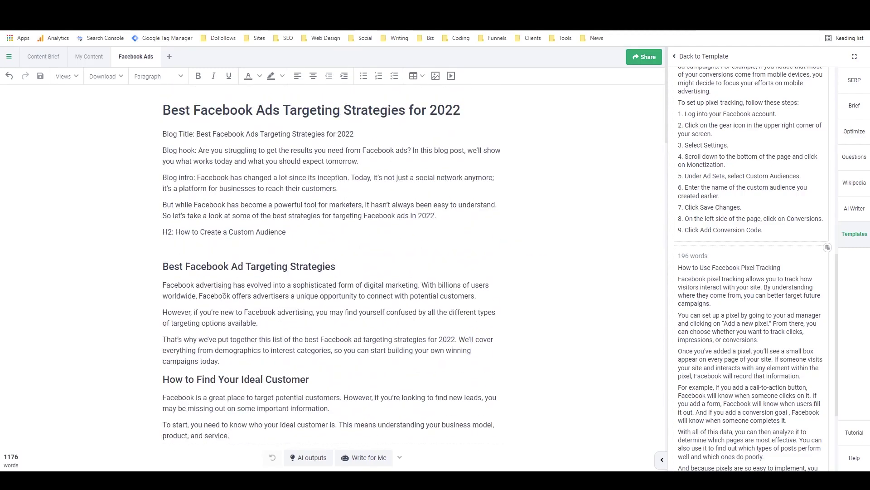
Step: Copy the blog title and search the templates for 'step x'
left_click_drag(198, 135, 354, 137)
key("ctrl+c")
left_click(685, 56)
left_click(689, 56)
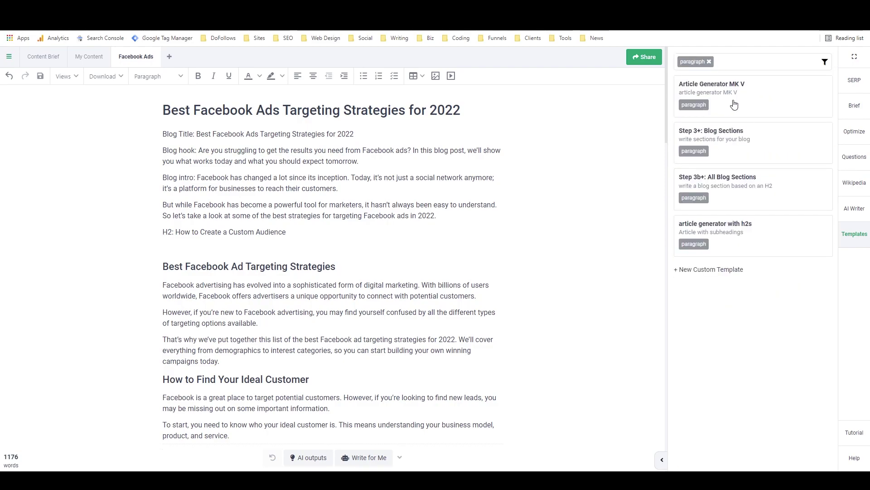
left_click(709, 62)
type("step 3")
double_click(719, 64)
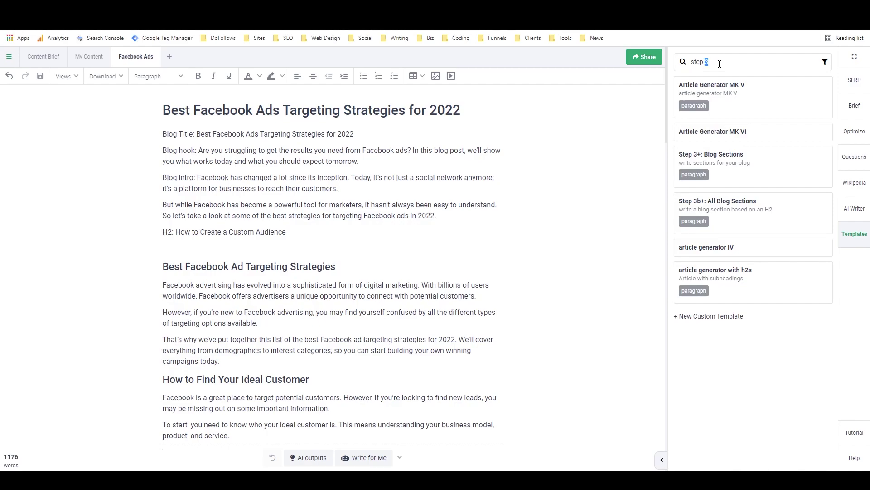
type("x")
Step: Run the Step X: Blog Conclusion template with the pasted article title
left_click(712, 86)
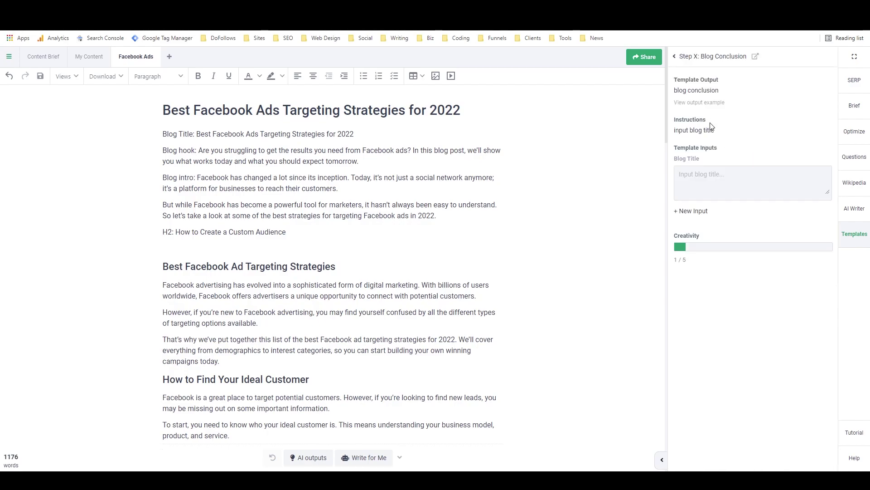
left_click(704, 188)
key("ctrl+v")
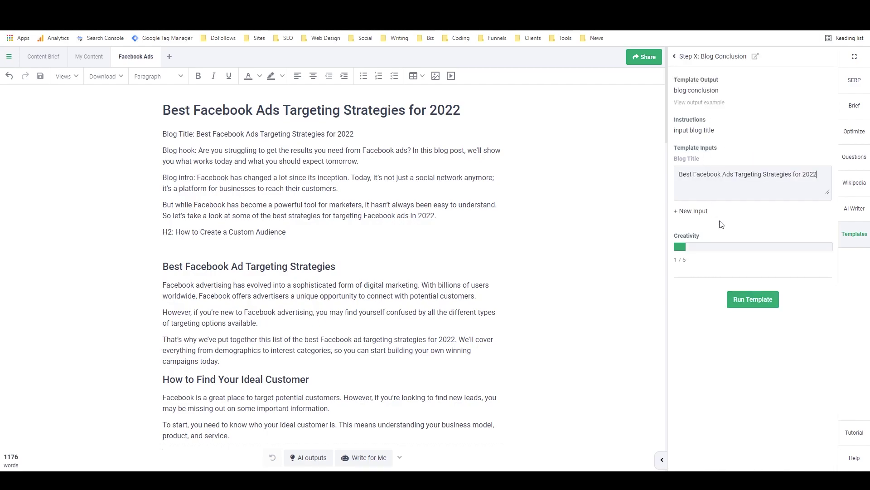
left_click(744, 291)
scroll(425, 204, "down", 15)
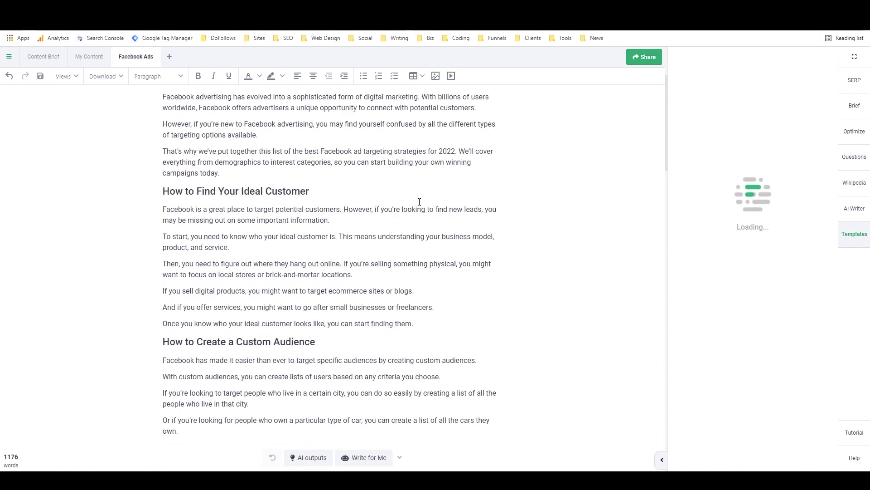
scroll(420, 201, "down", 10)
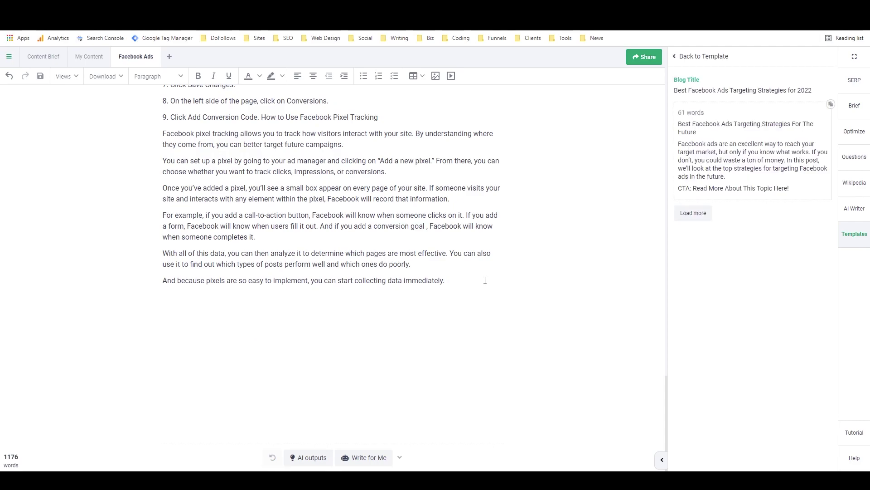
Step: Insert the generated conclusion at the article's end, dropping the 'CTA:' label onto its own line
key("Return")
left_click(830, 105)
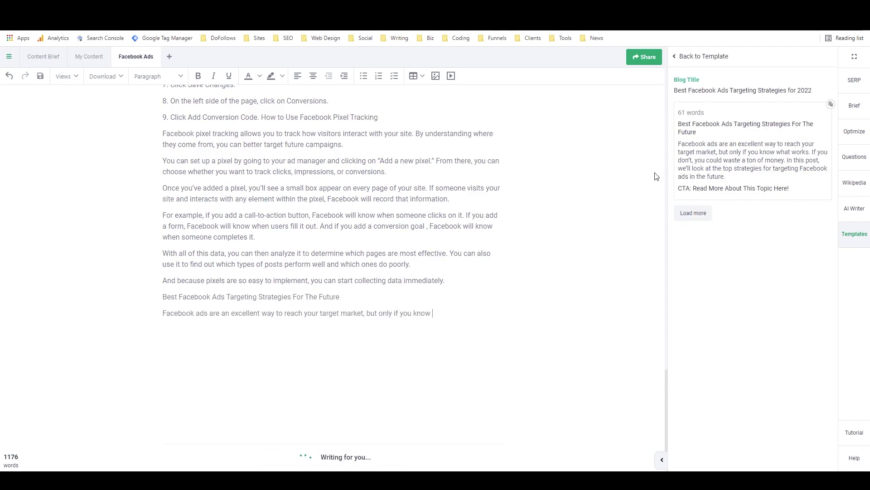
left_click_drag(180, 350, 162, 352)
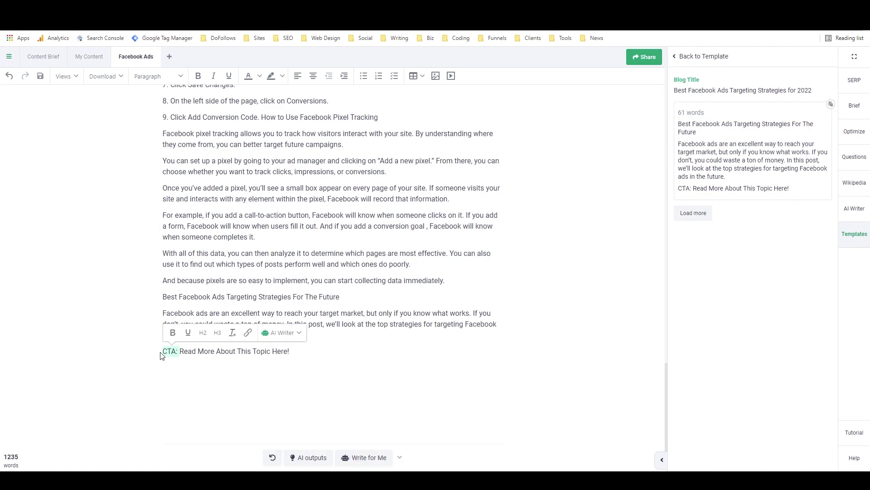
key("BackSpace")
key("BackSpace")
key("Return")
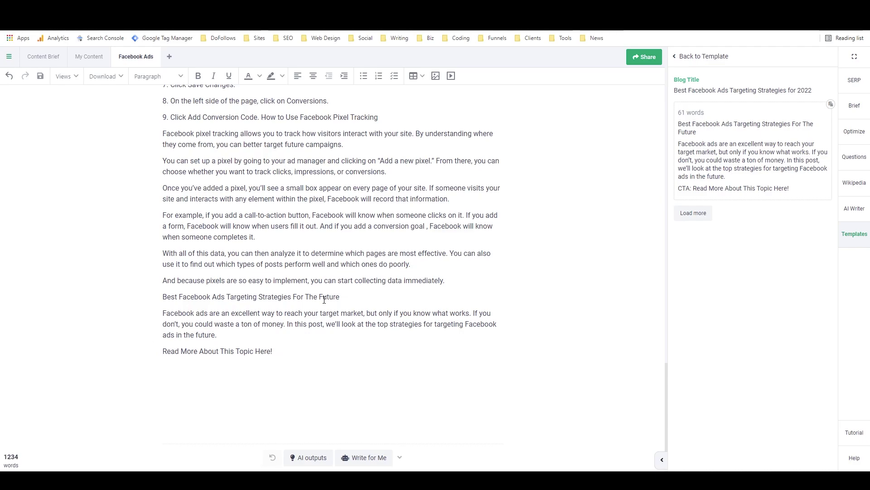
Step: Make the conclusion title 'Best Facebook Ads Targeting Strategies For The Future' a Heading 2
left_click(156, 76)
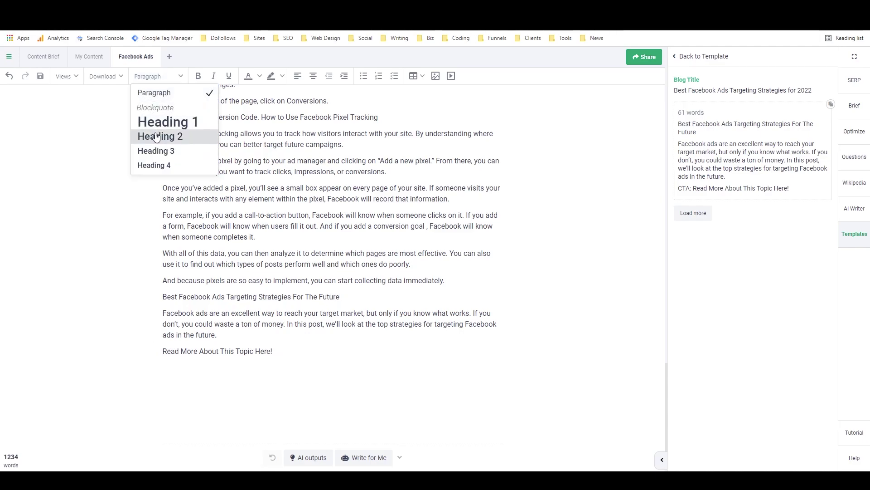
left_click(156, 136)
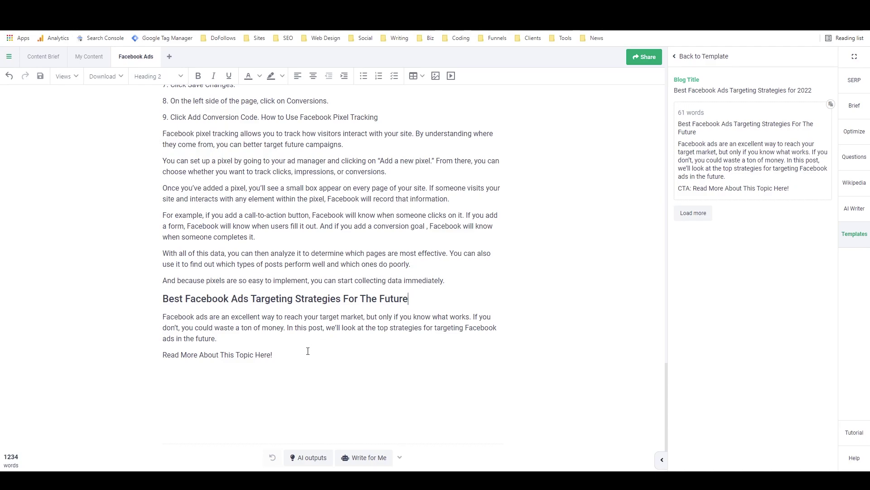
left_click(294, 358)
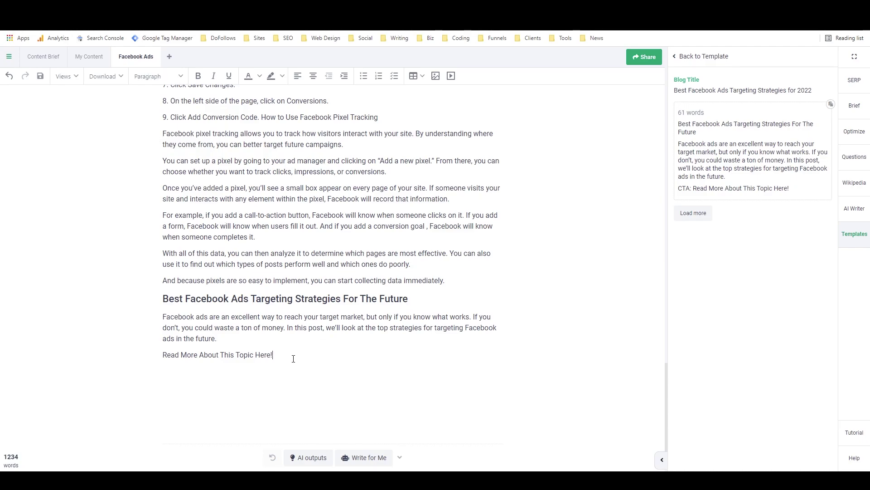